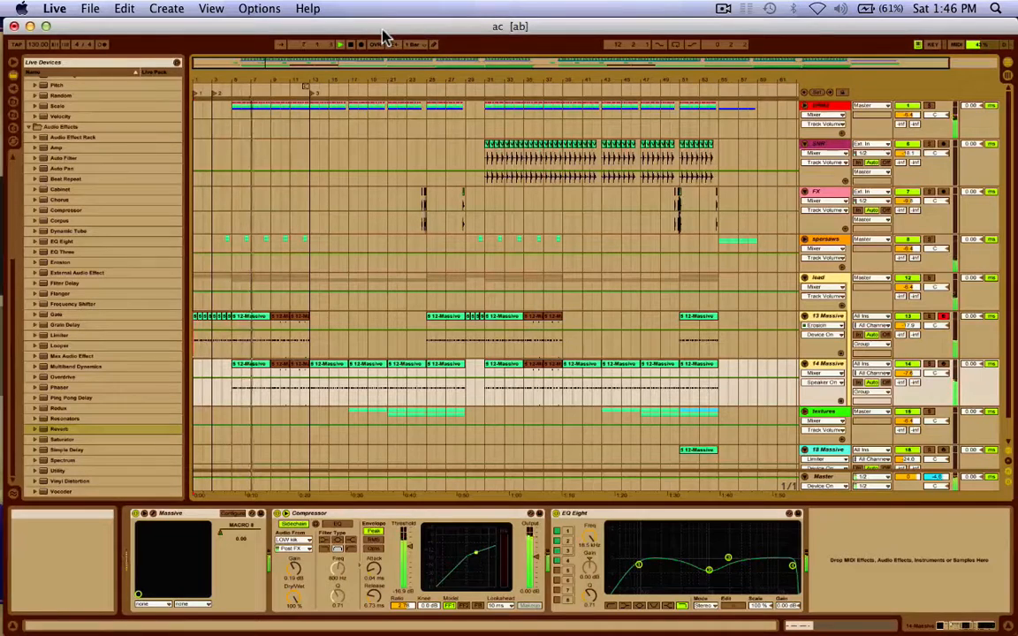
Solo the lead group and display the device chain of the 13 Massive track
left_click(929, 279)
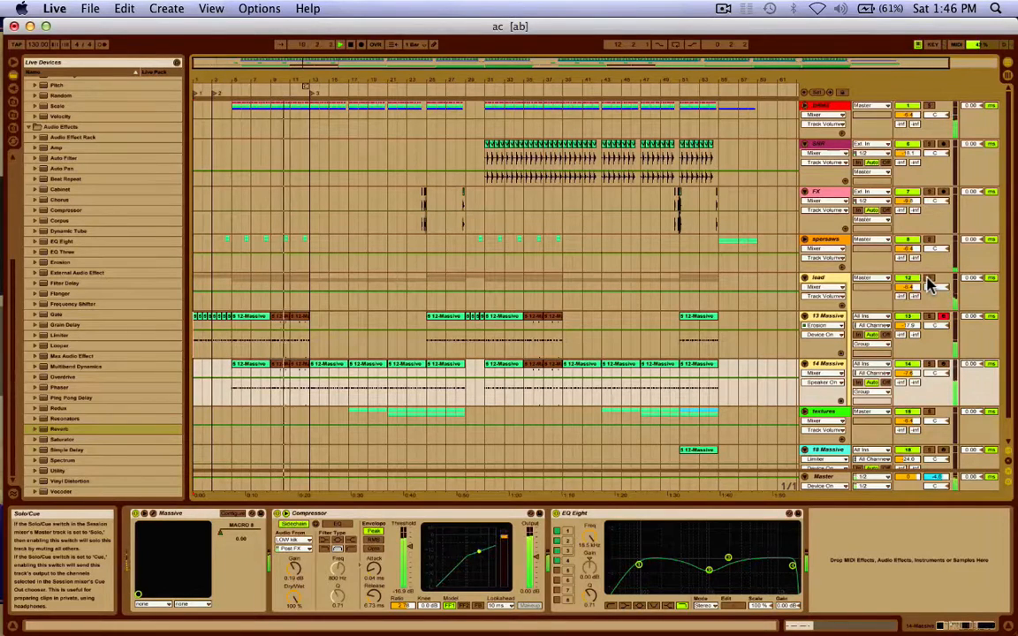
left_click(929, 279)
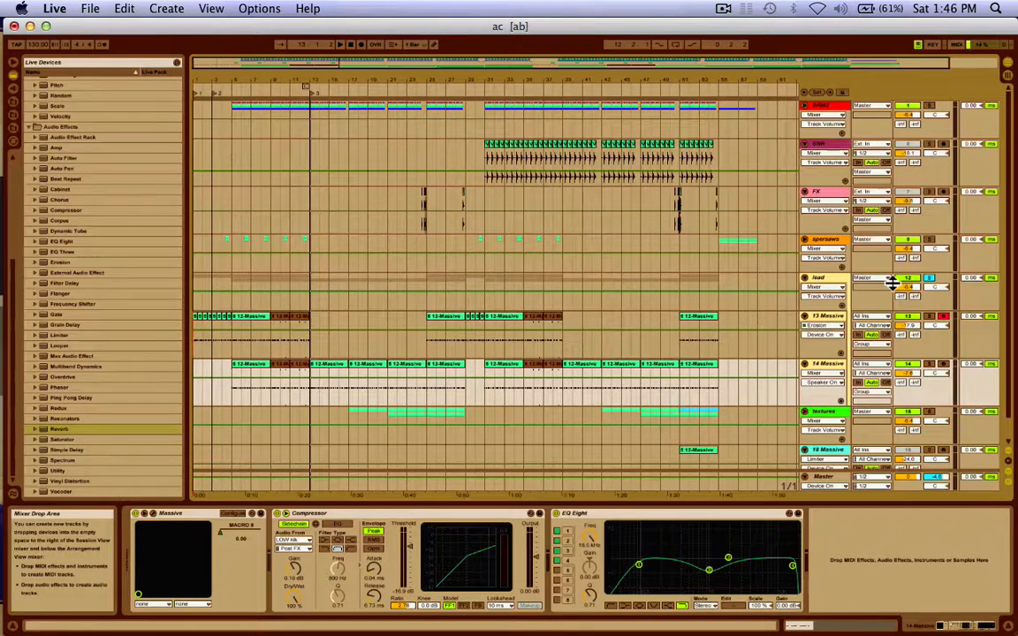
left_click(831, 318)
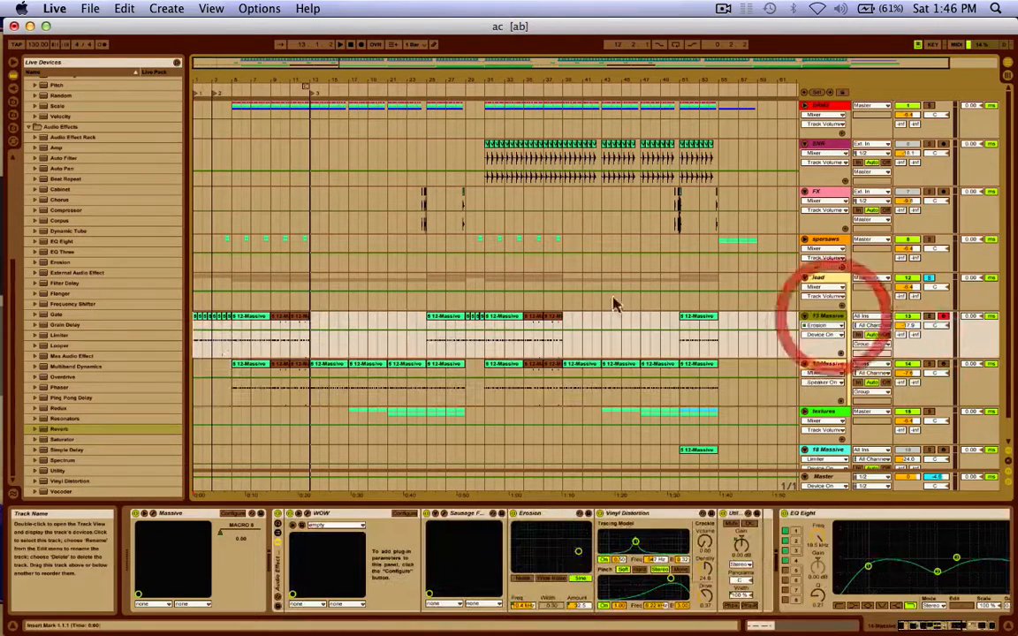
Loop bars 9 to 13 of the 13 Massive track, start playback and solo that track
left_click_drag(272, 352, 311, 354)
key("super+l")
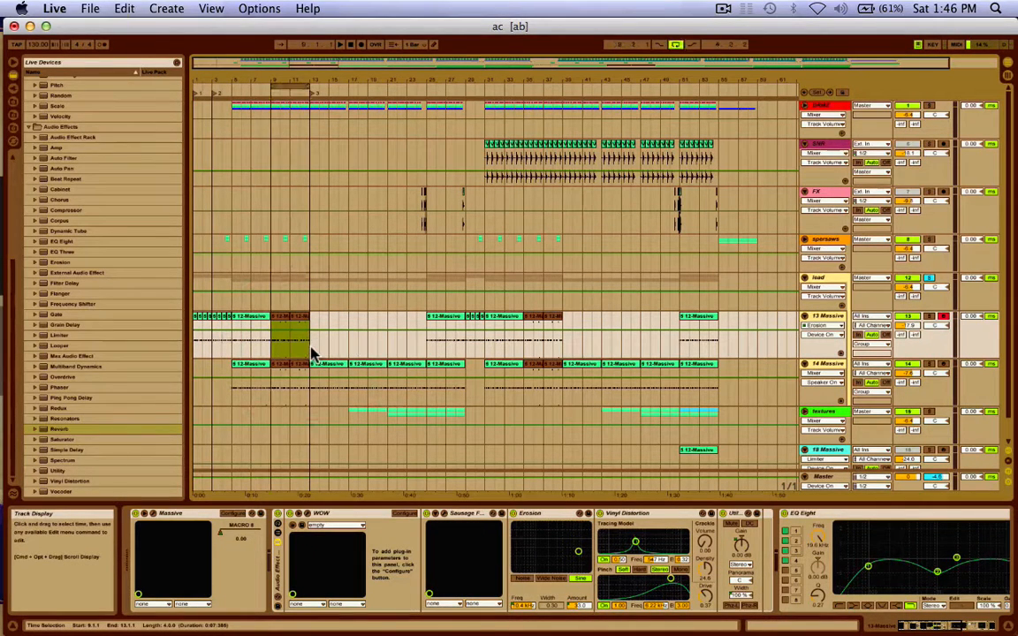
key("space")
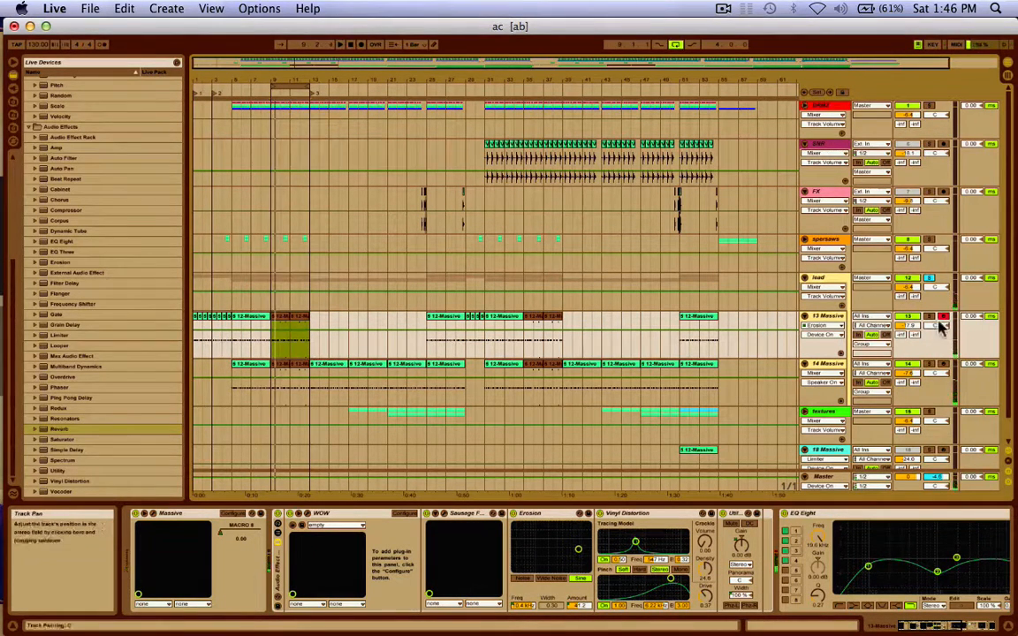
left_click(819, 314)
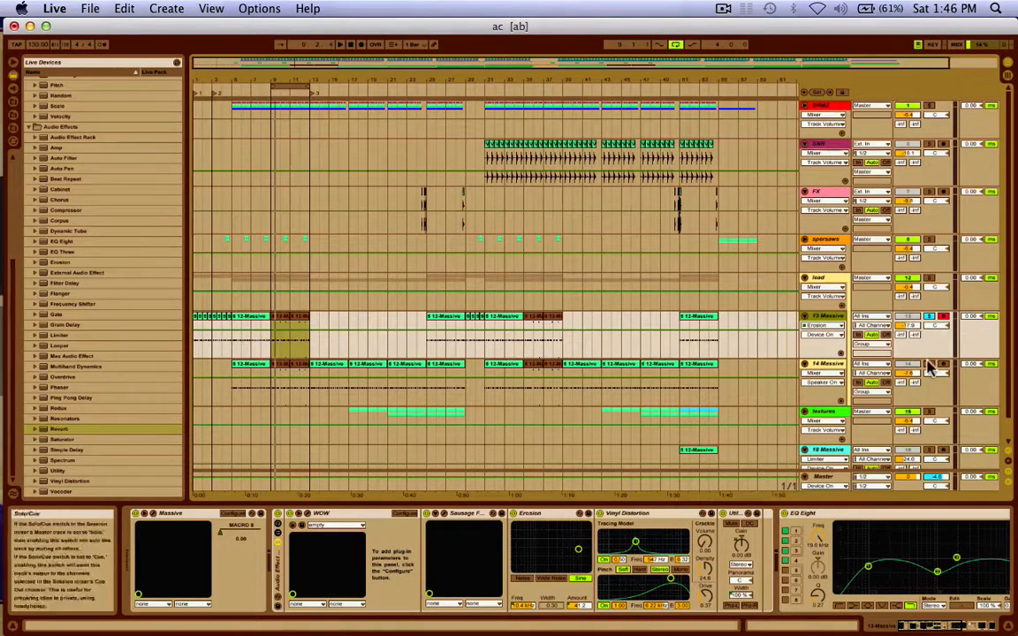
Audition the 14 Massive track by playing it soloed and together with the rest of the mix
left_click(831, 360)
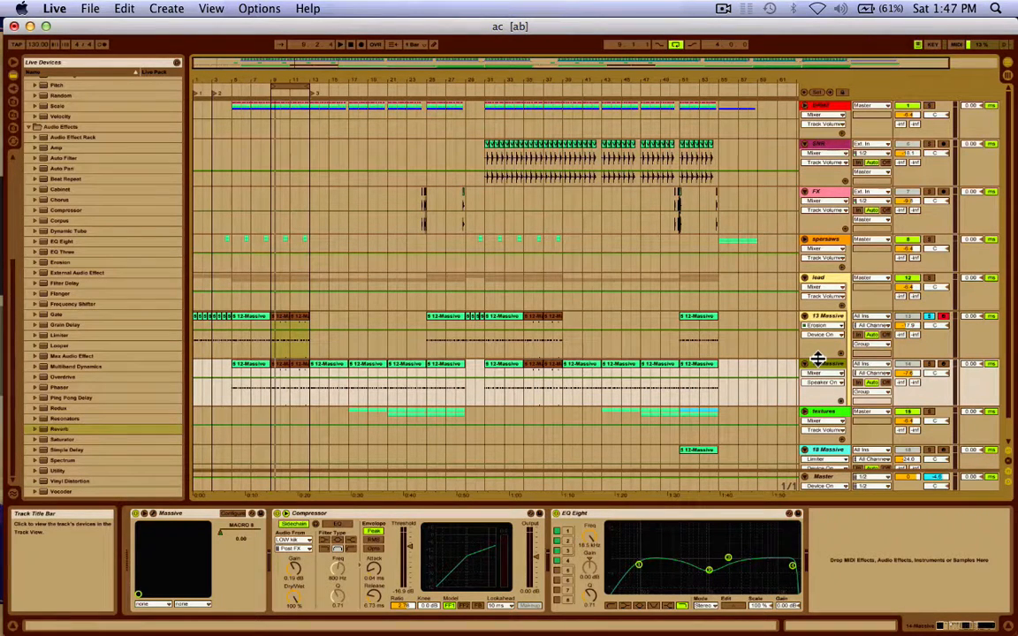
left_click(928, 363)
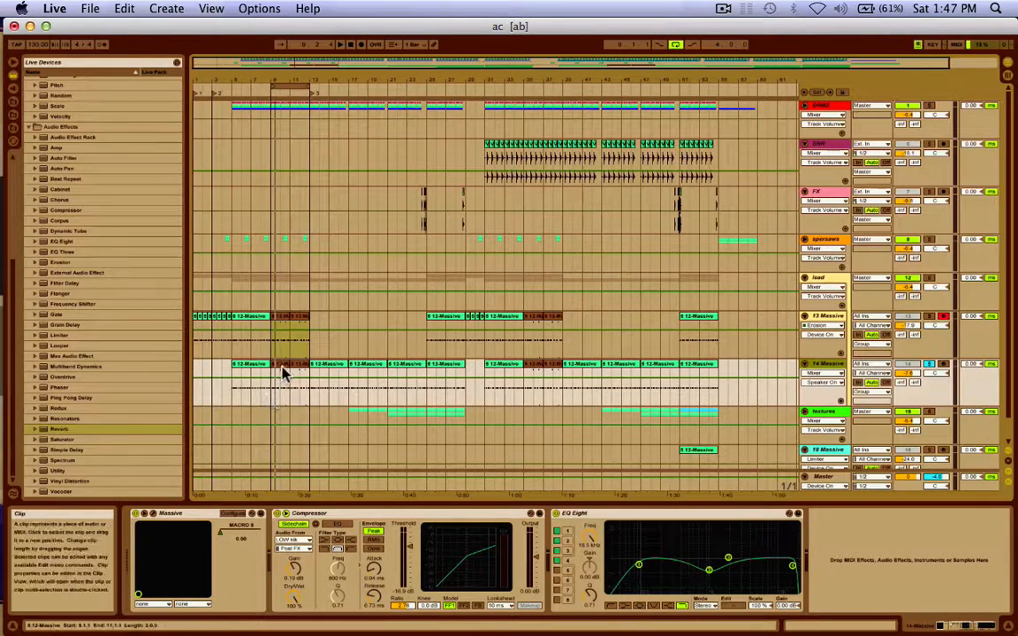
key("space")
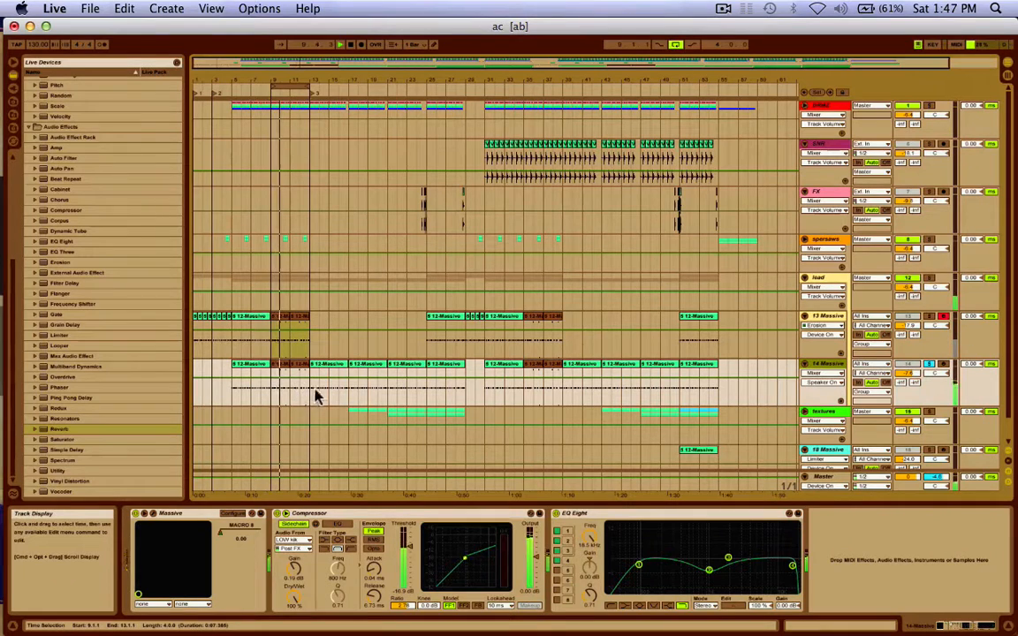
left_click(311, 395)
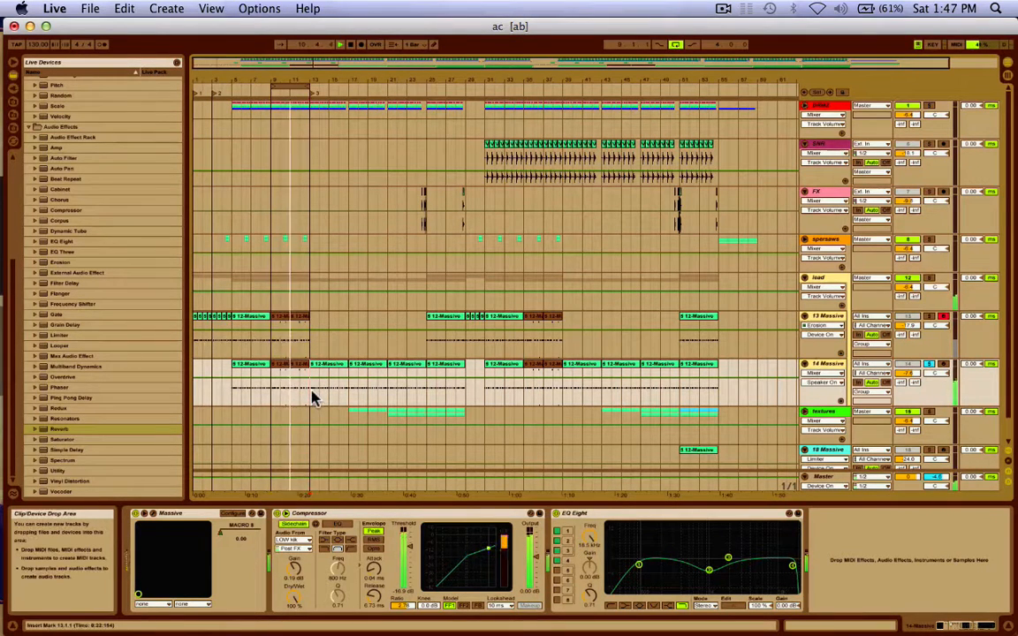
left_click(928, 364)
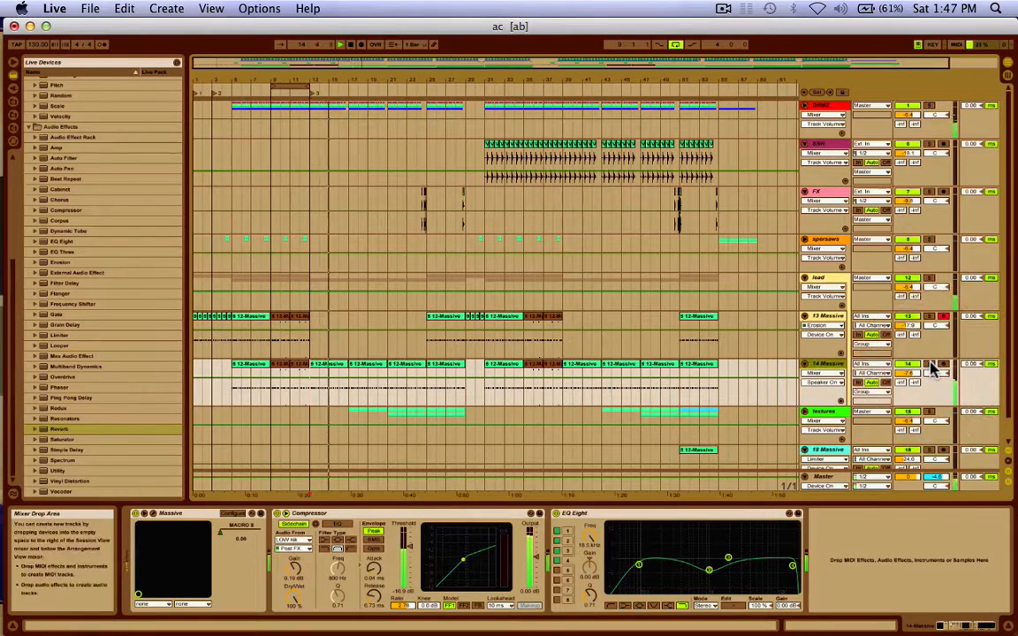
left_click(929, 365)
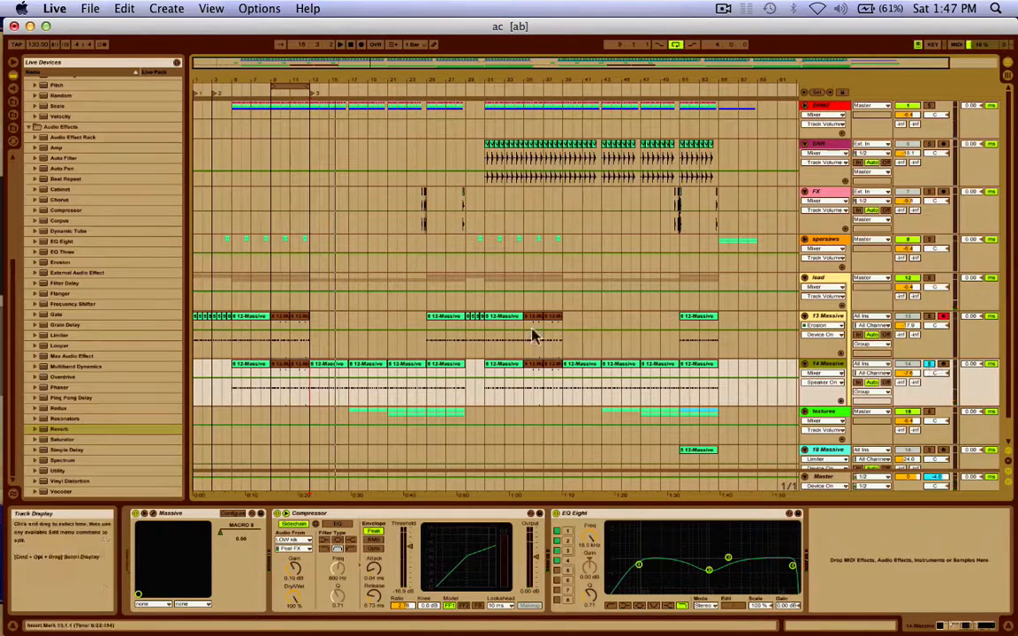
Place the playback position at bar 9, solo the 13 Massive track and open its Massive synth editor
left_click(278, 346)
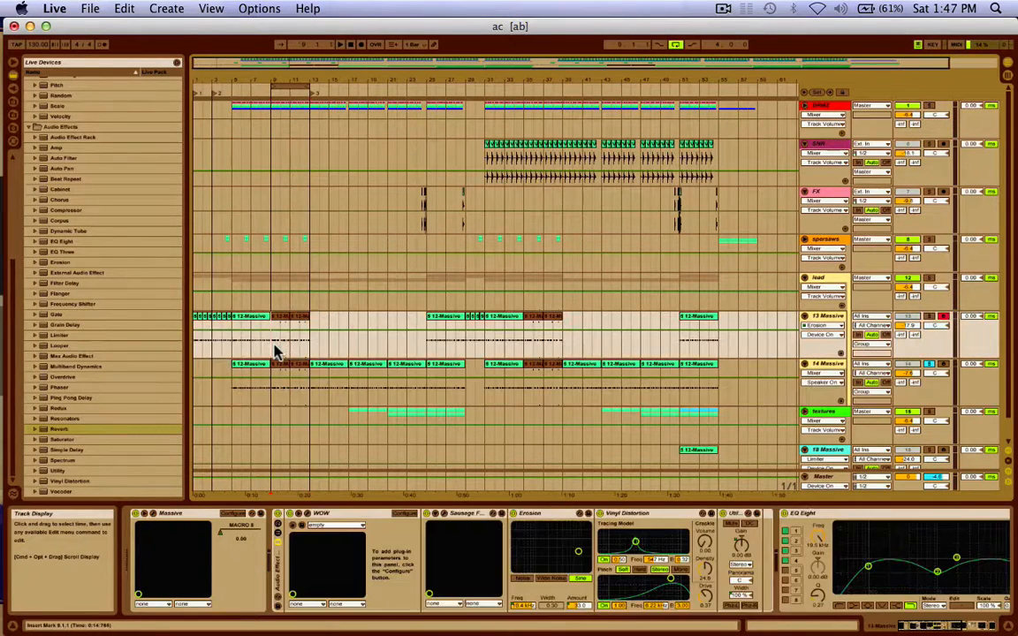
left_click(929, 317)
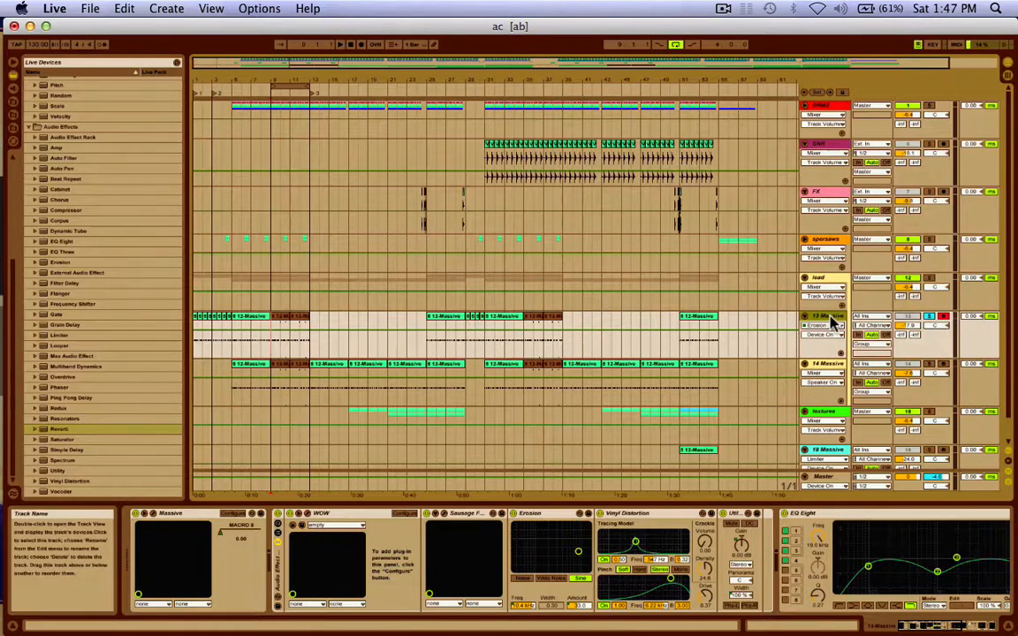
left_click(830, 316)
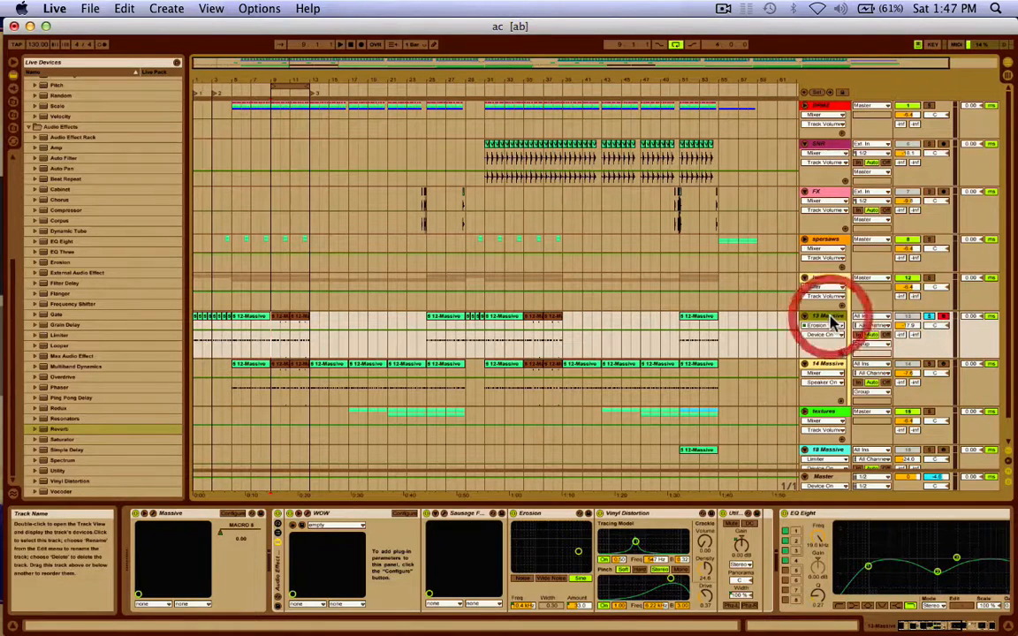
left_click(152, 514)
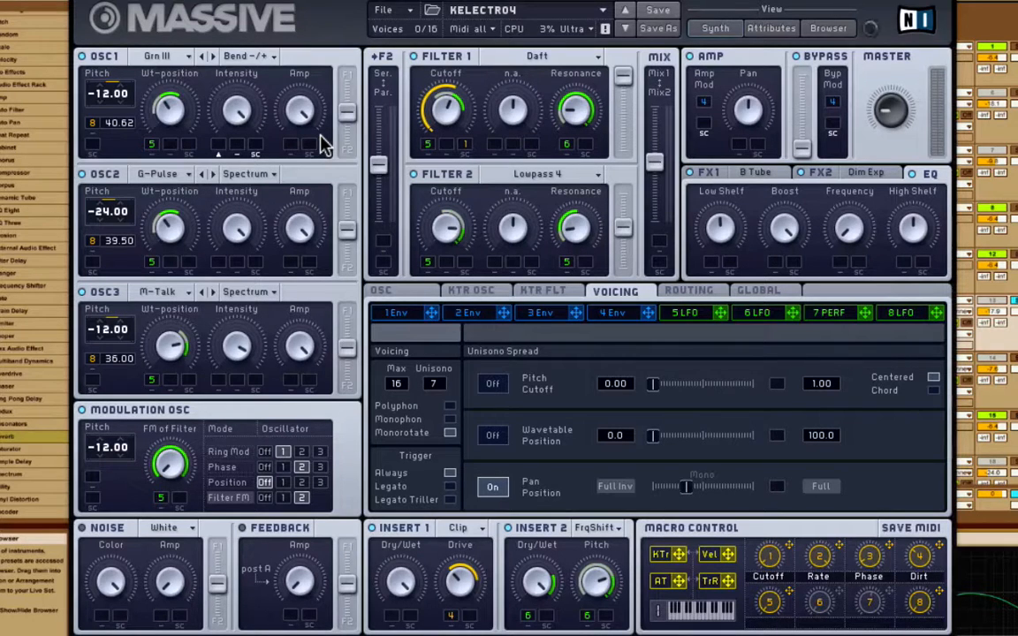
Examine the wavetables selected for OSC1, OSC2 and OSC3 without changing them
left_click(153, 59)
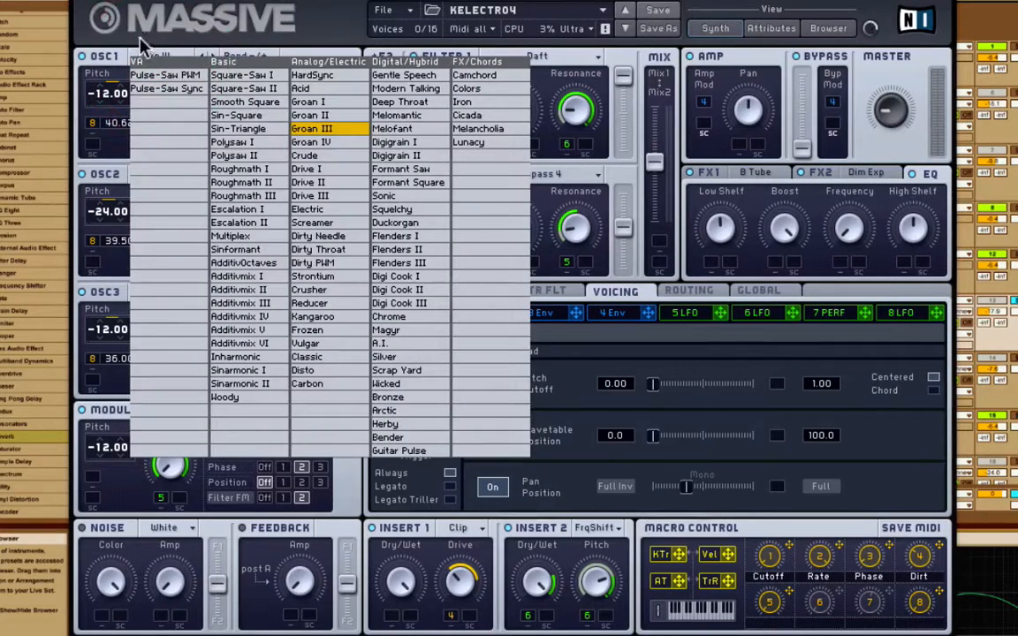
left_click(139, 45)
left_click(158, 174)
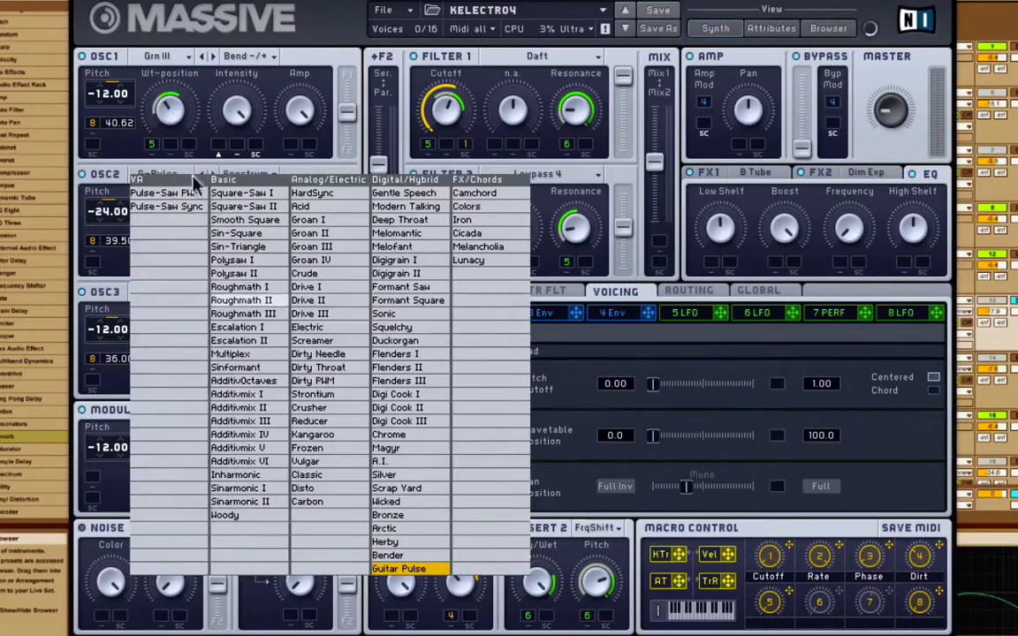
left_click(115, 185)
left_click(168, 293)
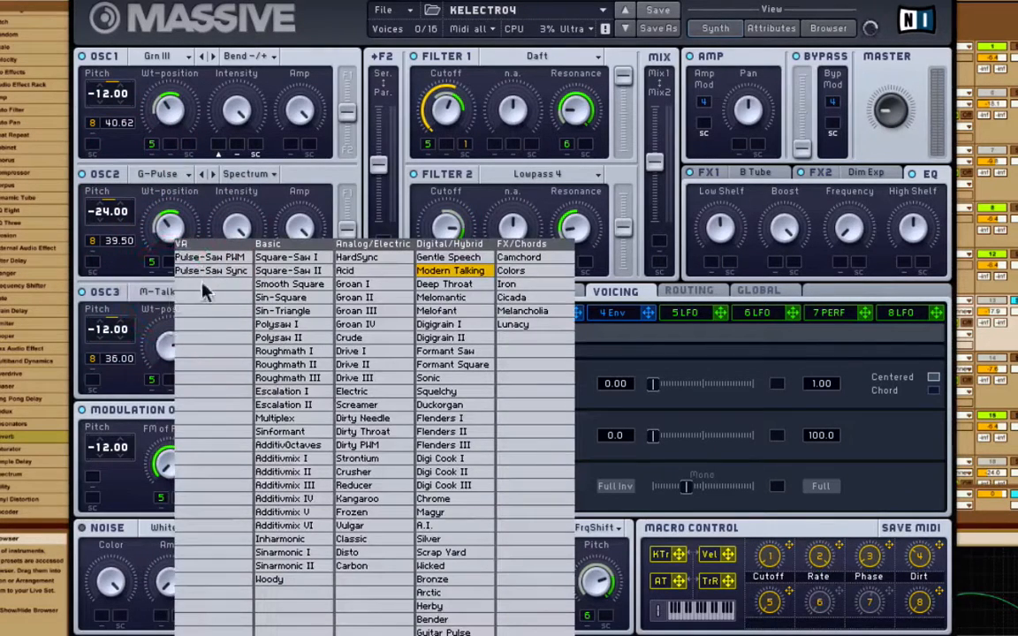
left_click(116, 294)
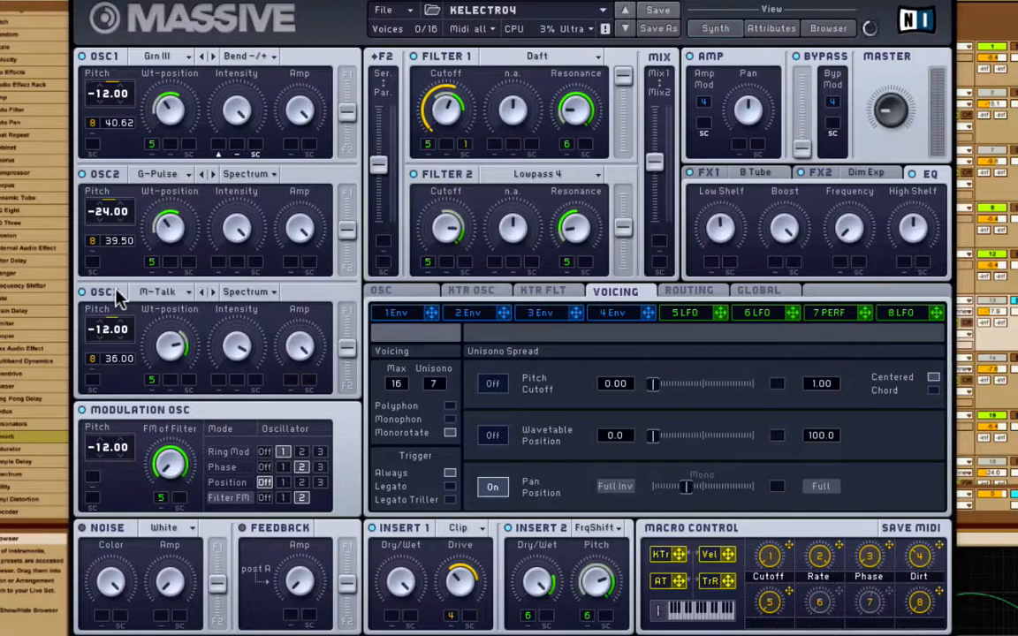
left_click(155, 293)
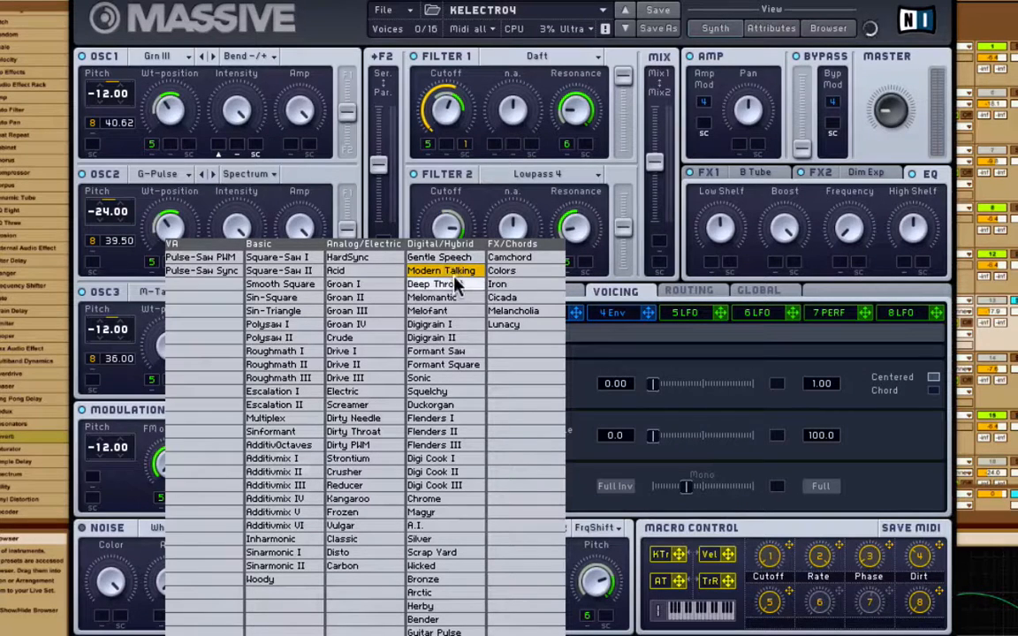
left_click(97, 297)
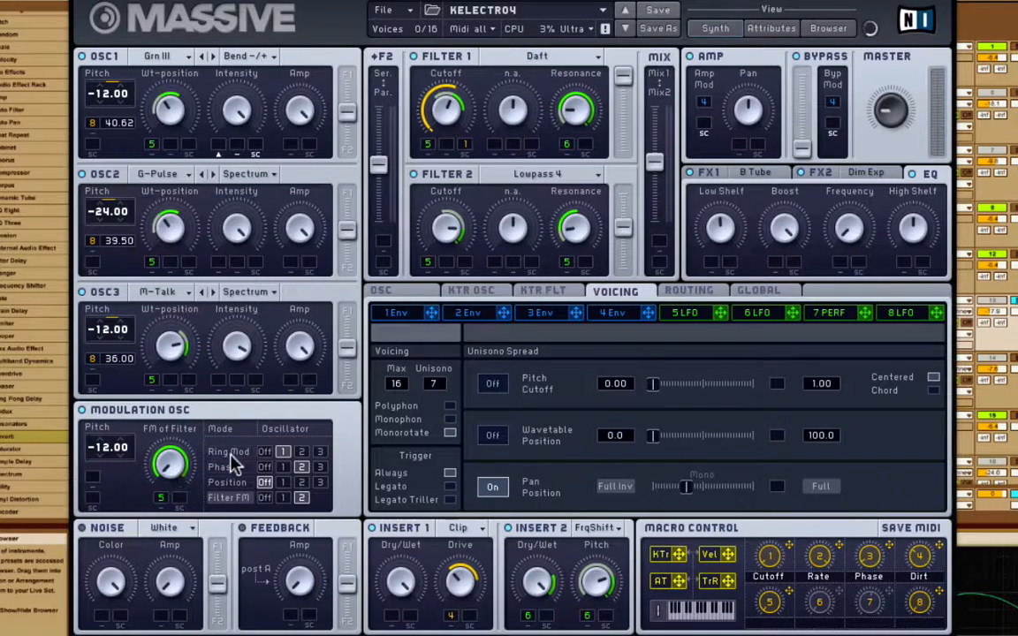
Inspect the modulation oscillator's Ring Mod, Phase and Filter FM settings
left_click(282, 452)
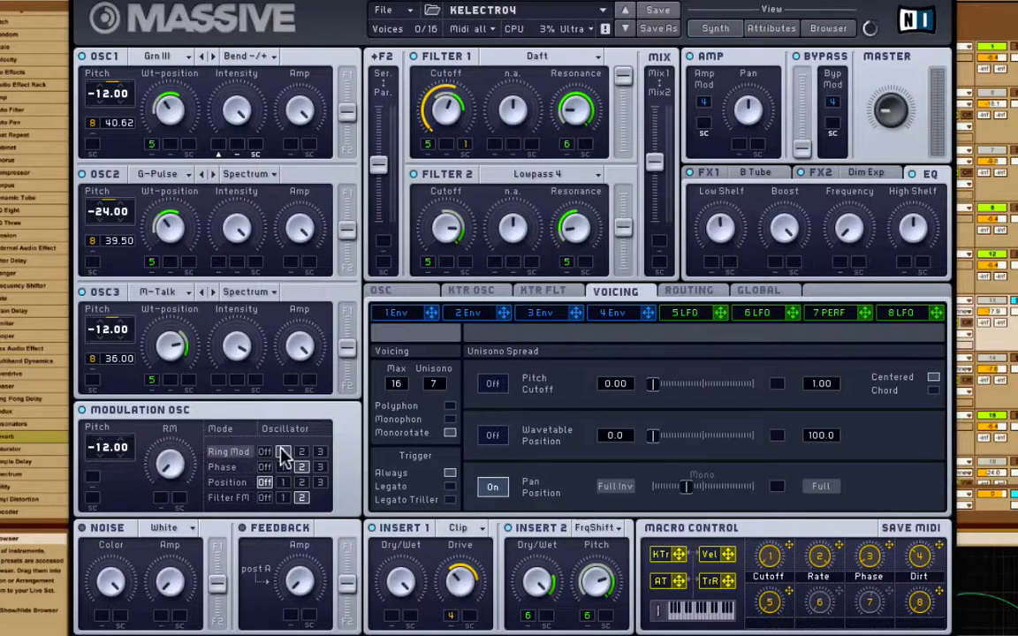
left_click(224, 466)
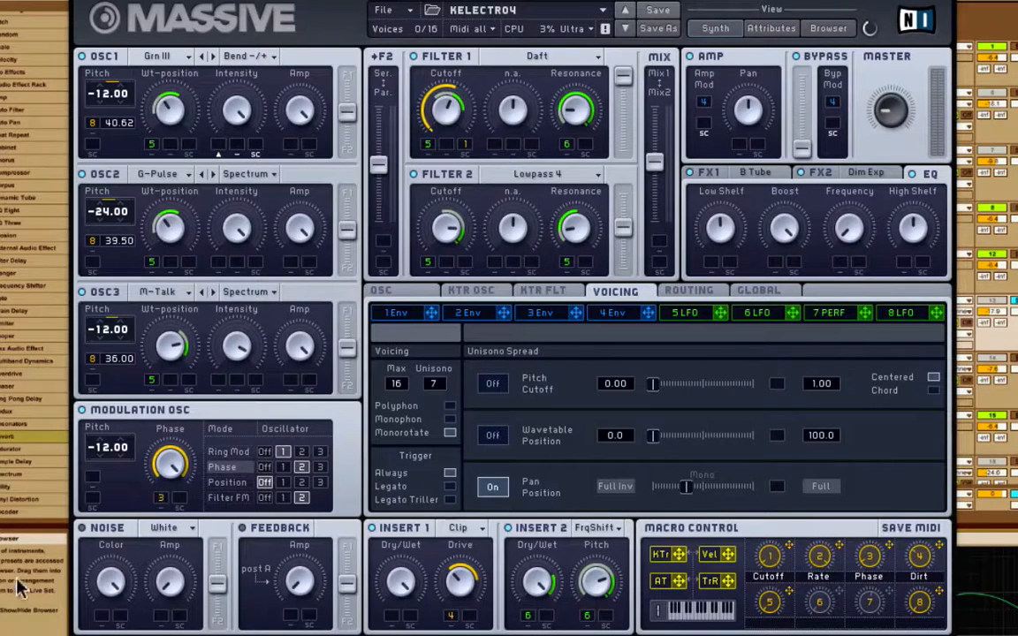
left_click(228, 498)
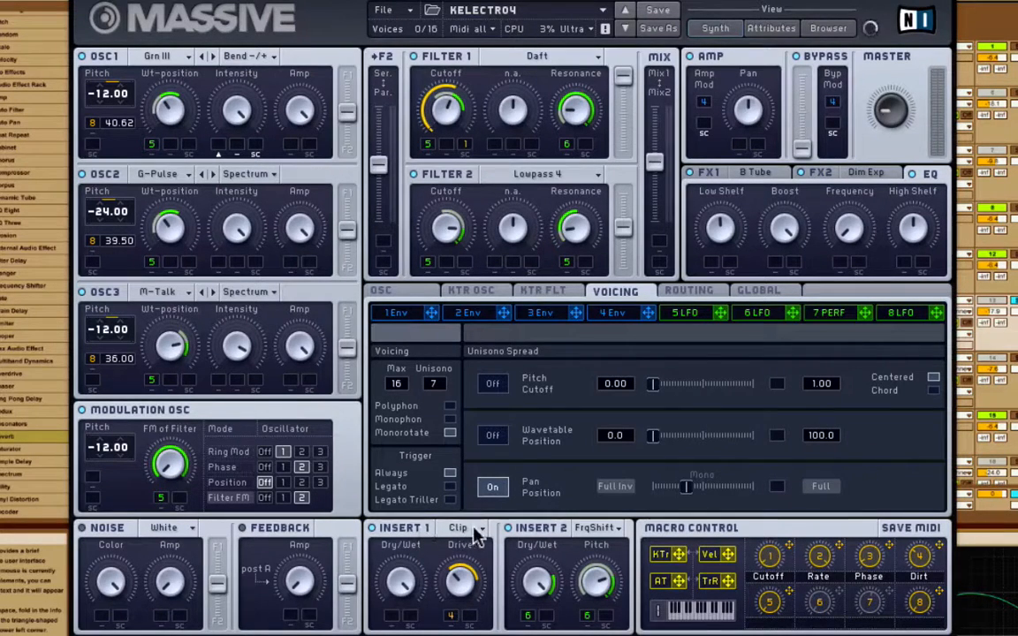
Check the Insert 2 effect choices, the serial/parallel filter routing and the Filter 1 output level
left_click(585, 534)
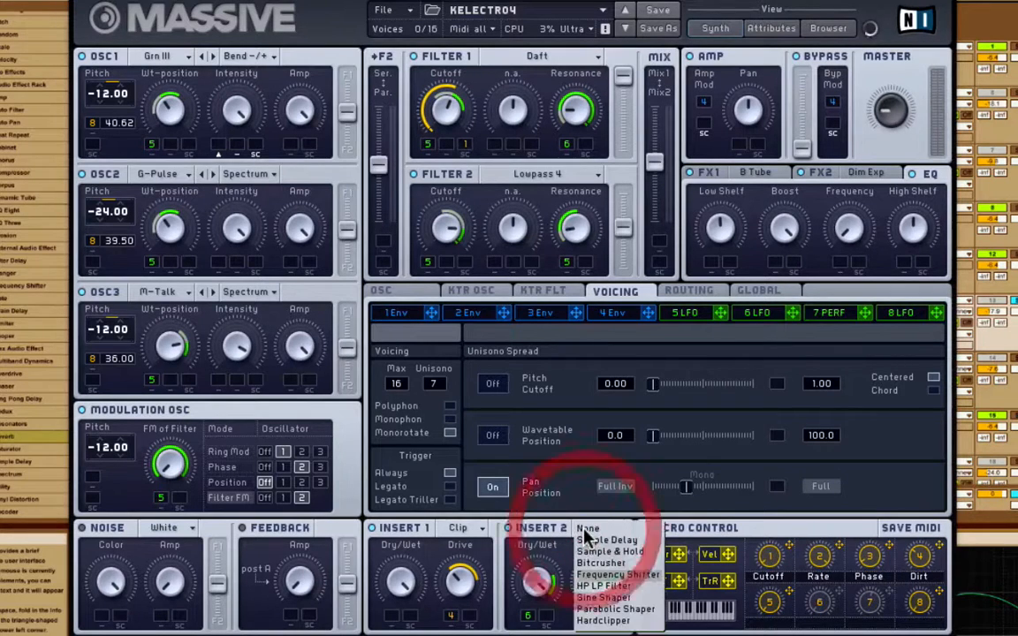
left_click(426, 538)
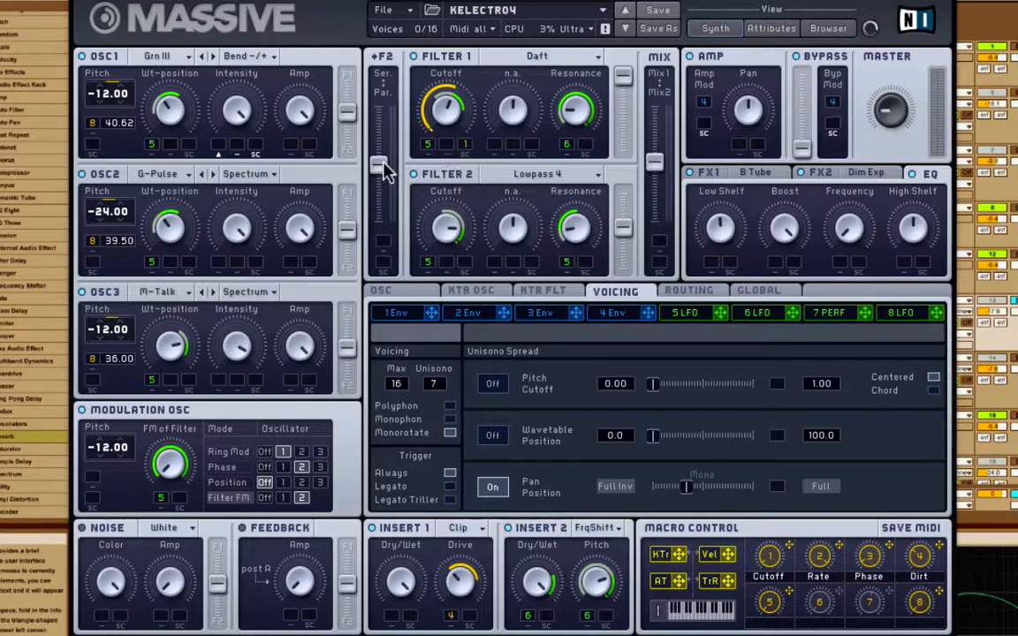
left_click_drag(384, 170, 386, 172)
left_click_drag(623, 76, 624, 39)
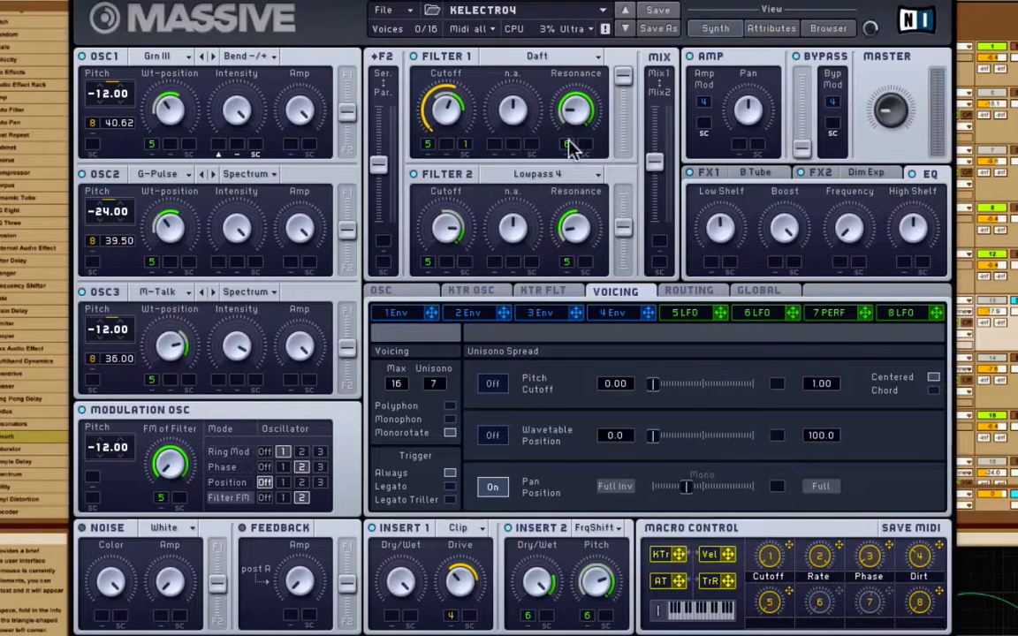
Review the 5 LFO and 6 LFO settings, slightly shifting the phase of 6 LFO's lower square curve
left_click(685, 312)
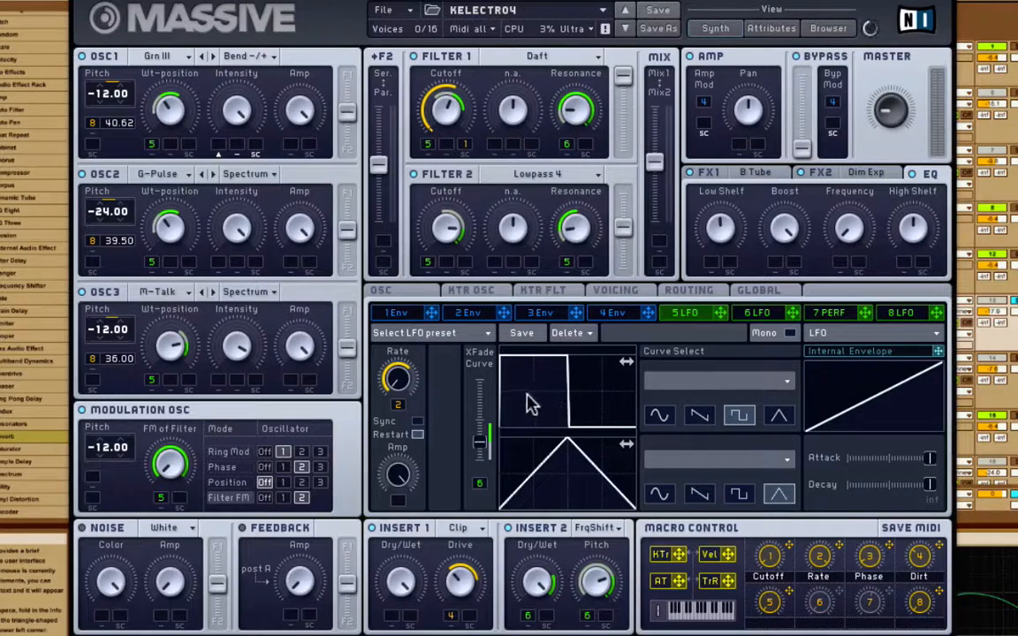
left_click(753, 316)
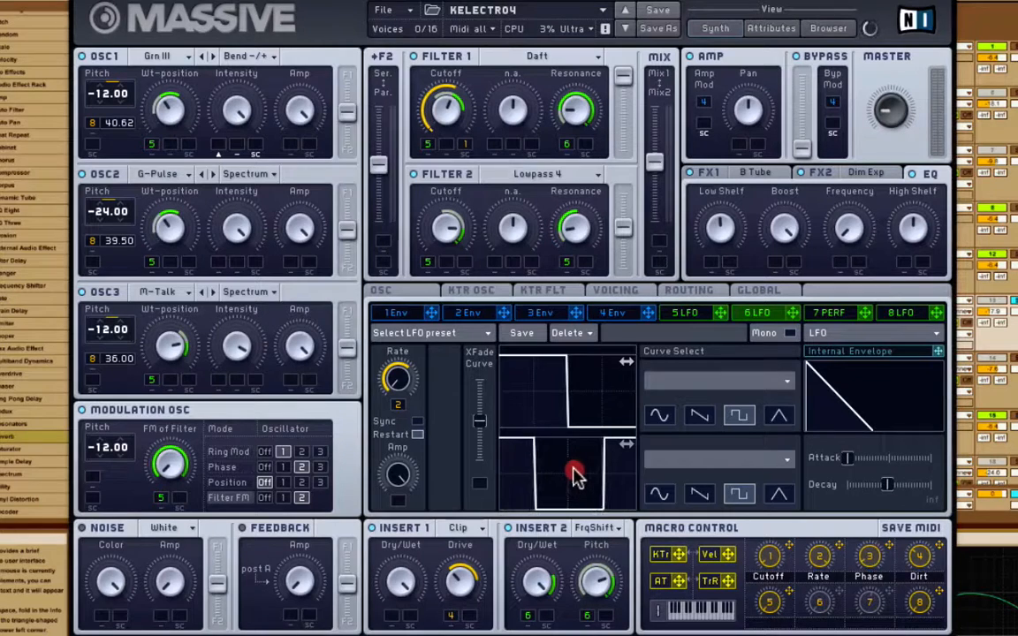
left_click_drag(575, 469, 575, 470)
left_click(574, 470)
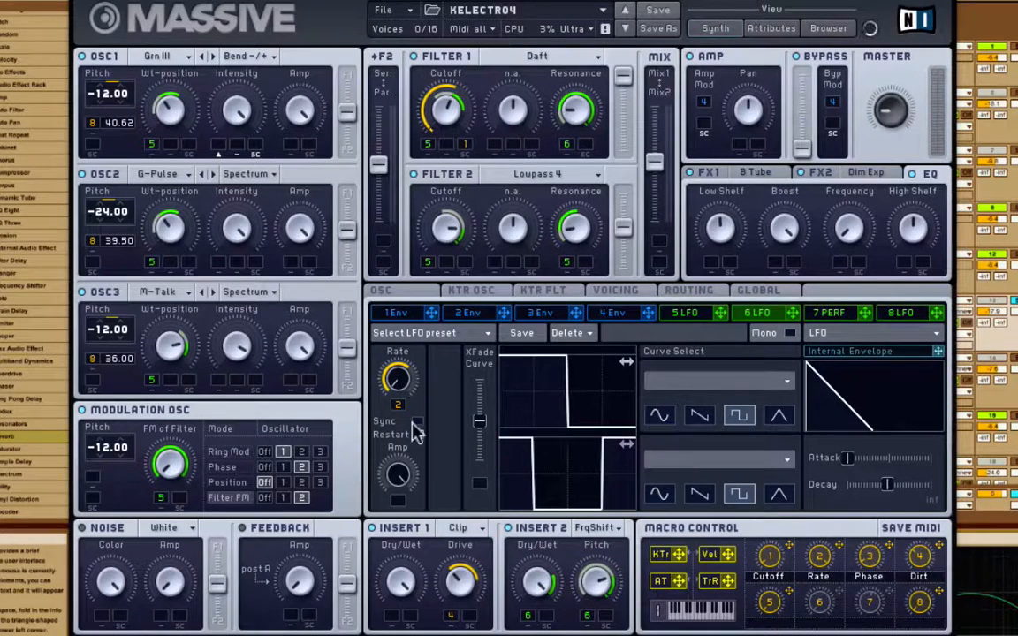
Review the curves of 1 Env and 4 Env, plus the patch's oscillator and voicing settings
left_click(409, 315)
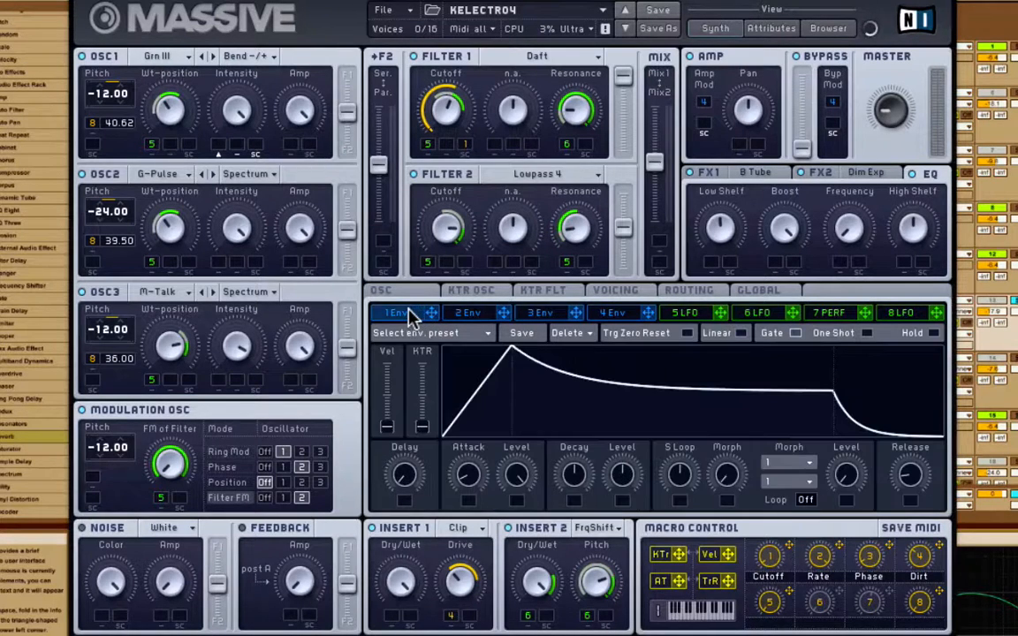
left_click(616, 314)
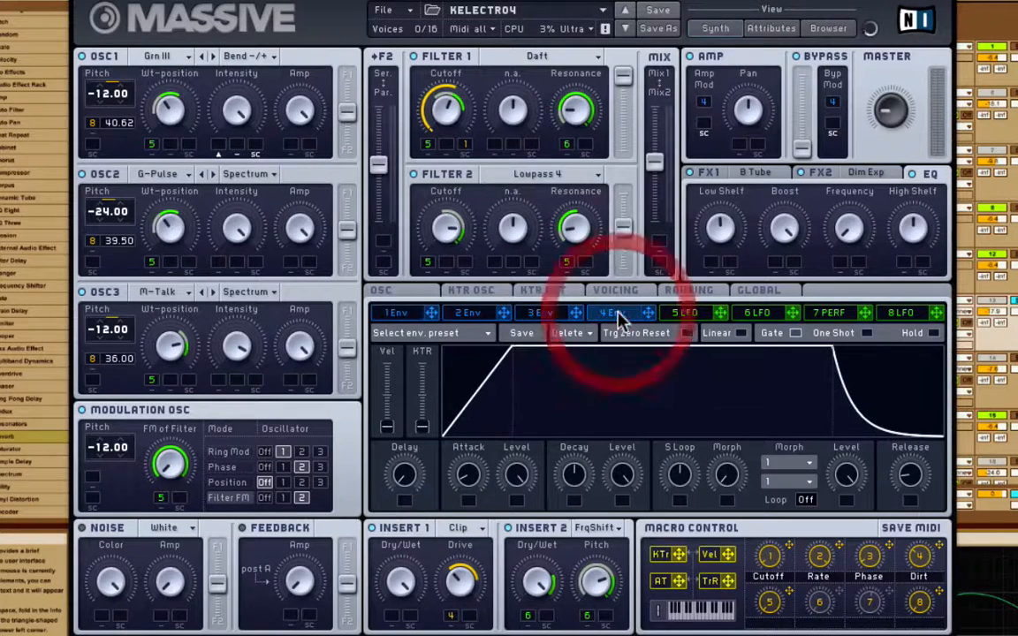
left_click(424, 293)
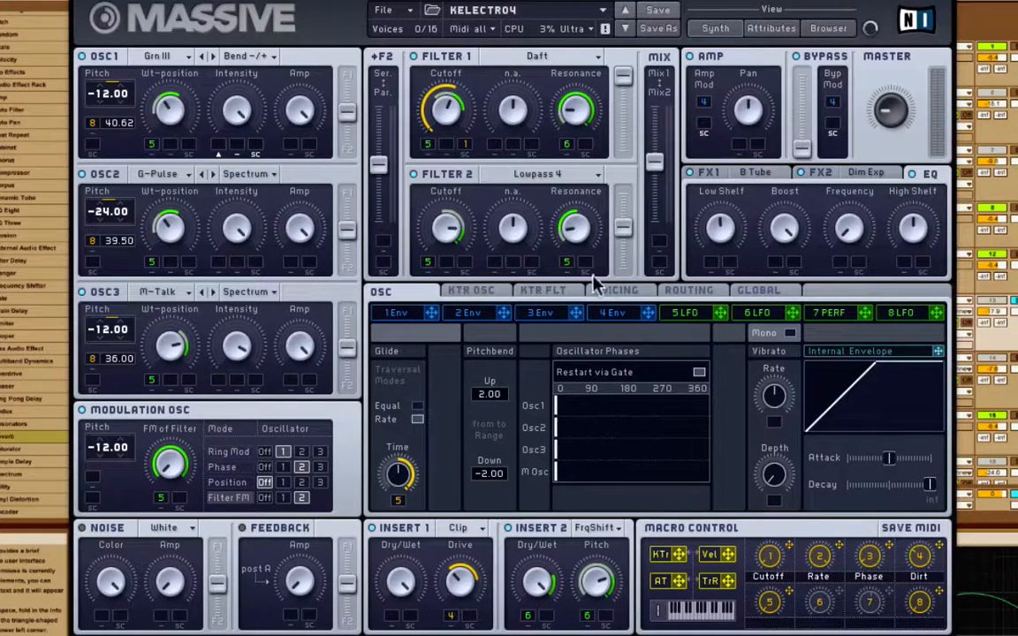
left_click(625, 294)
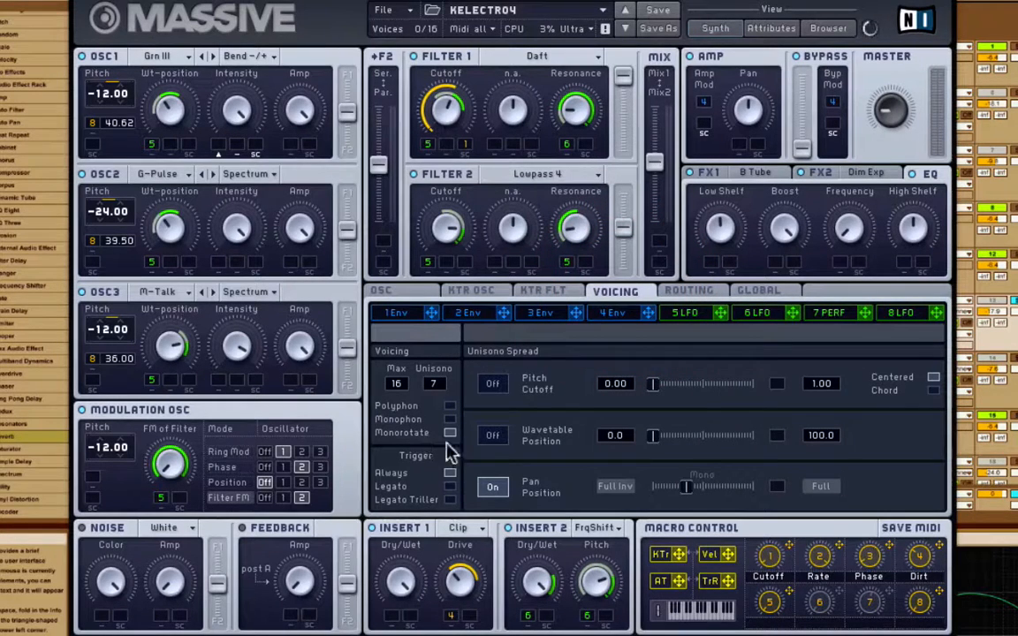
Review the patch's unison pan spread, its signal routing diagram and its global settings
left_click(688, 494)
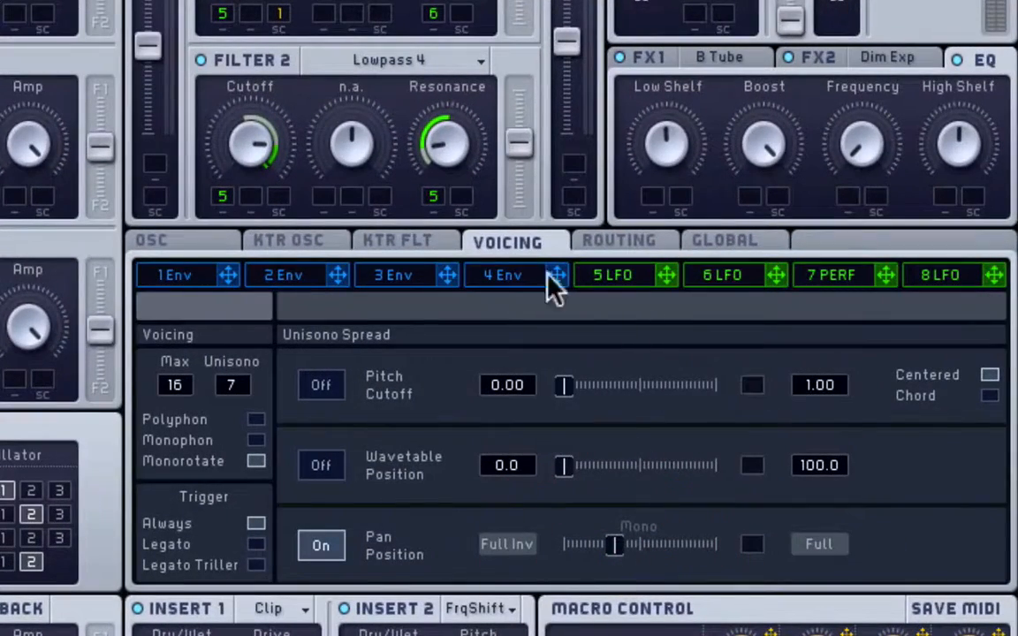
left_click(621, 243)
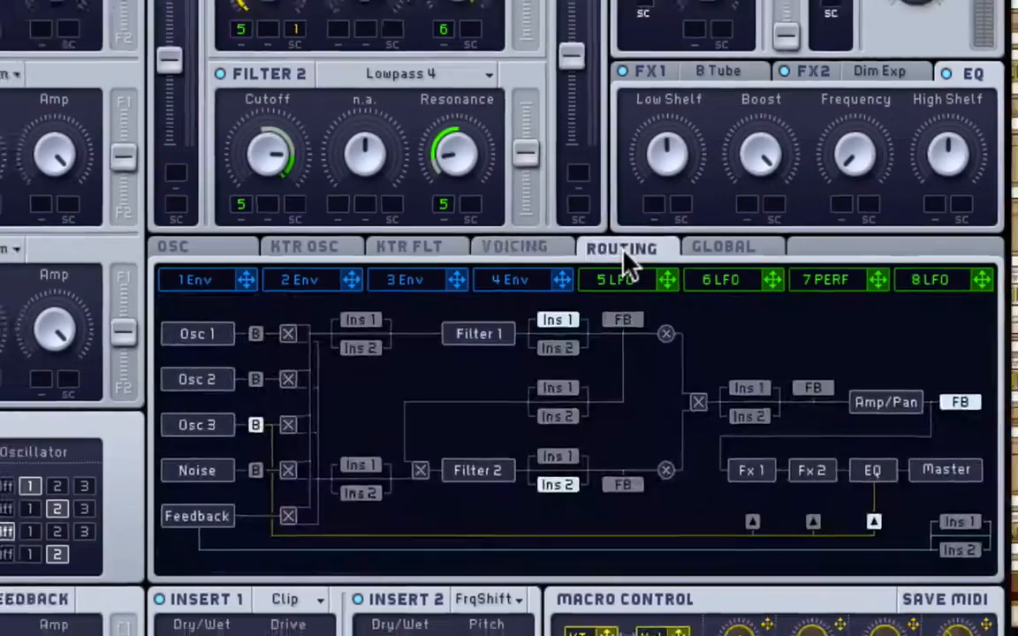
left_click(725, 240)
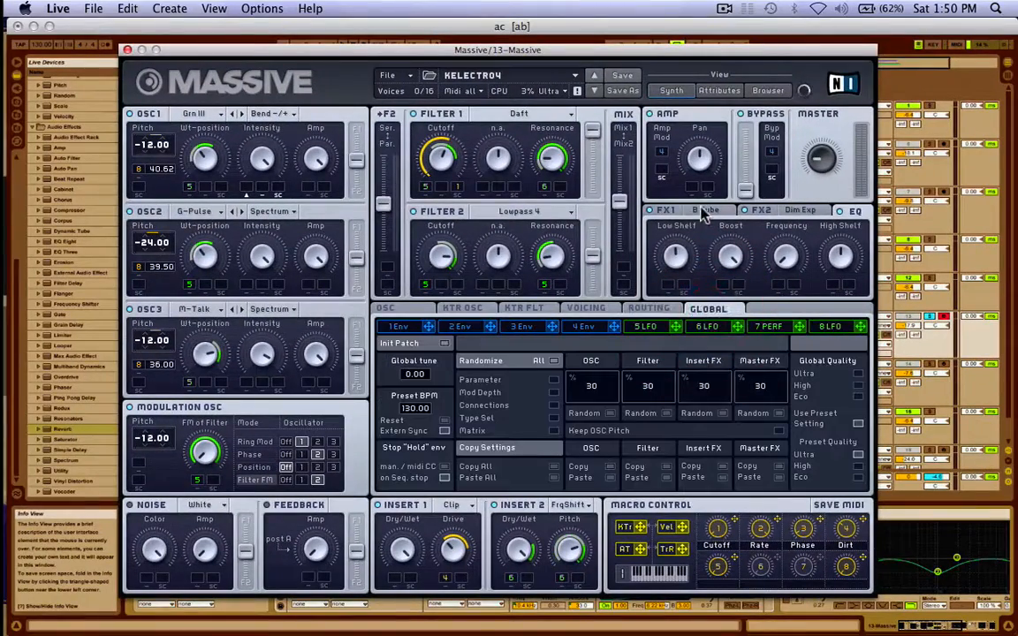
Review the B Tube, Dim Exp and EQ settings of the patch, and close the synth window
left_click(703, 213)
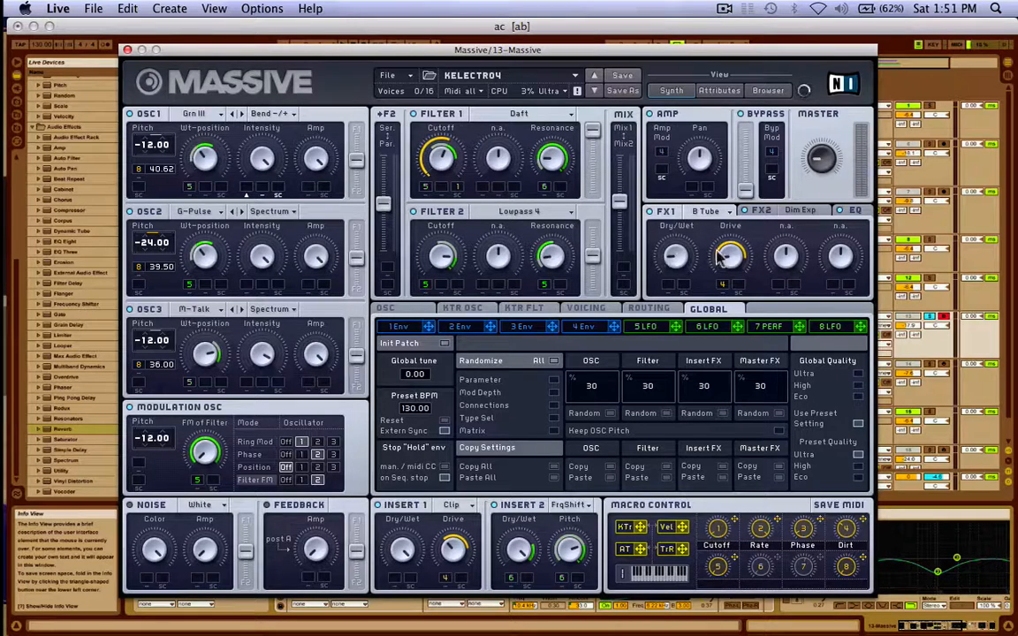
left_click(801, 216)
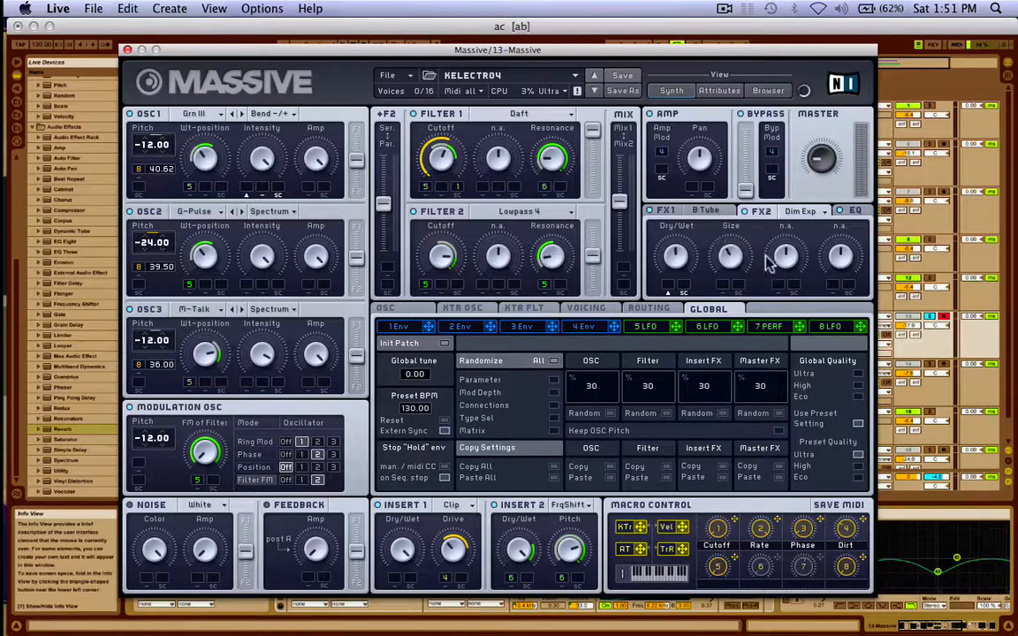
left_click(854, 210)
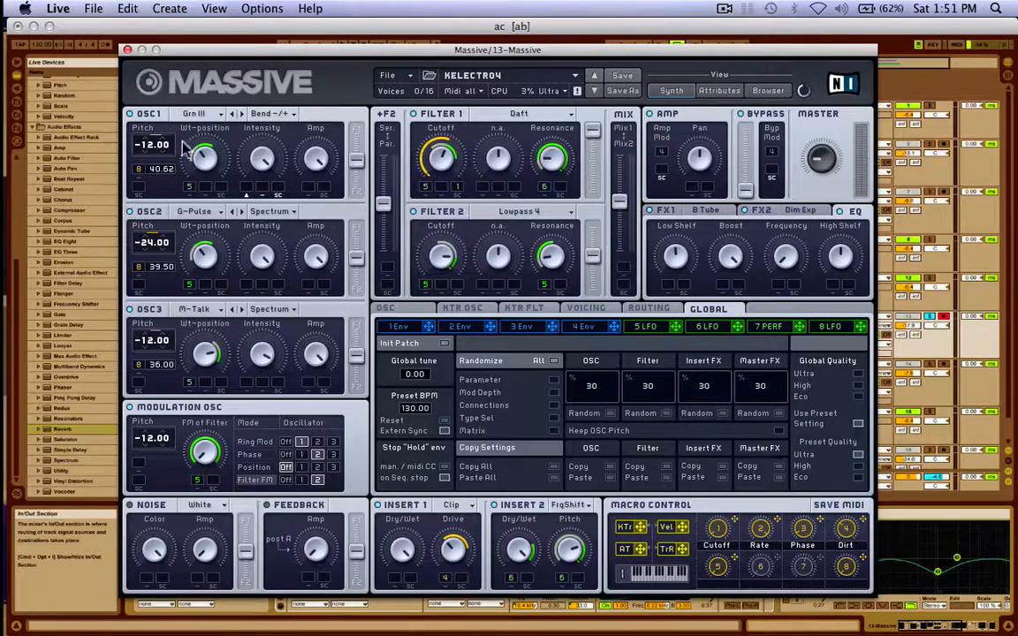
left_click(127, 50)
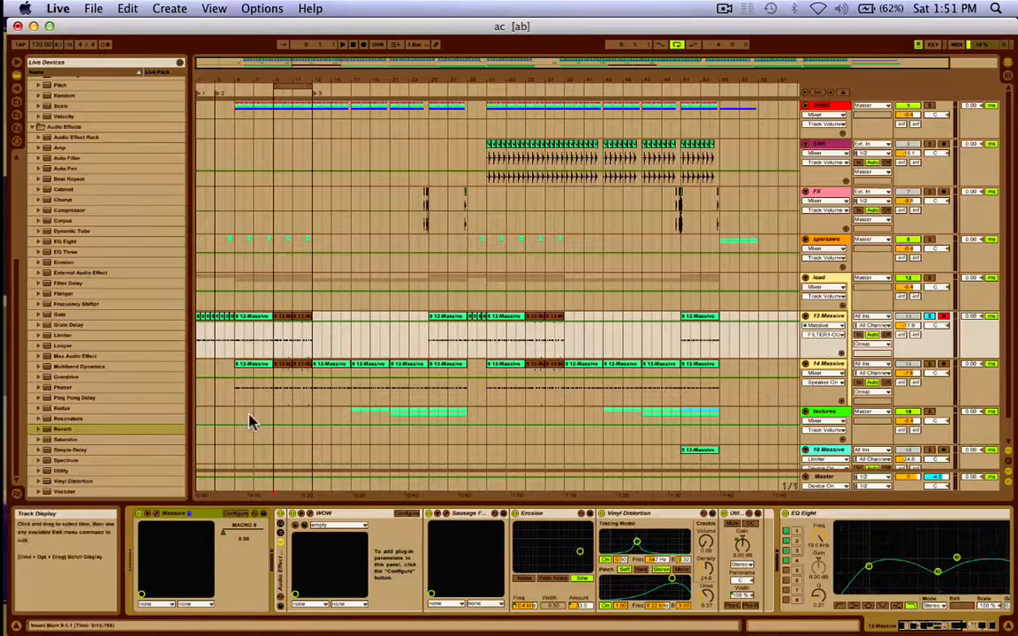
Open the WOW filter in the audio effect rack, turn its Mix down toward dry, and close it
double_click(280, 571)
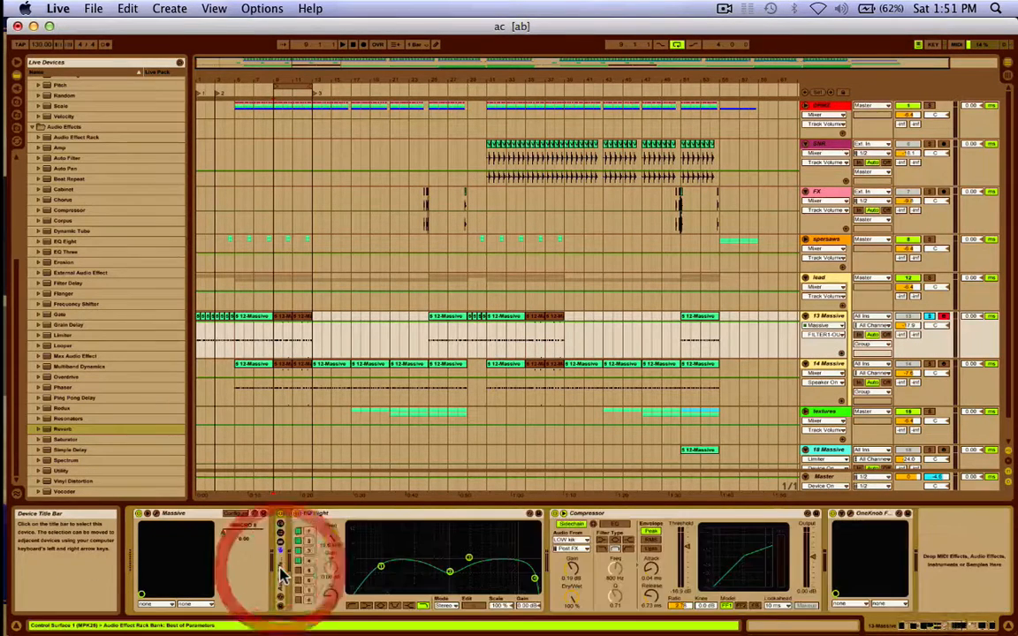
double_click(280, 571)
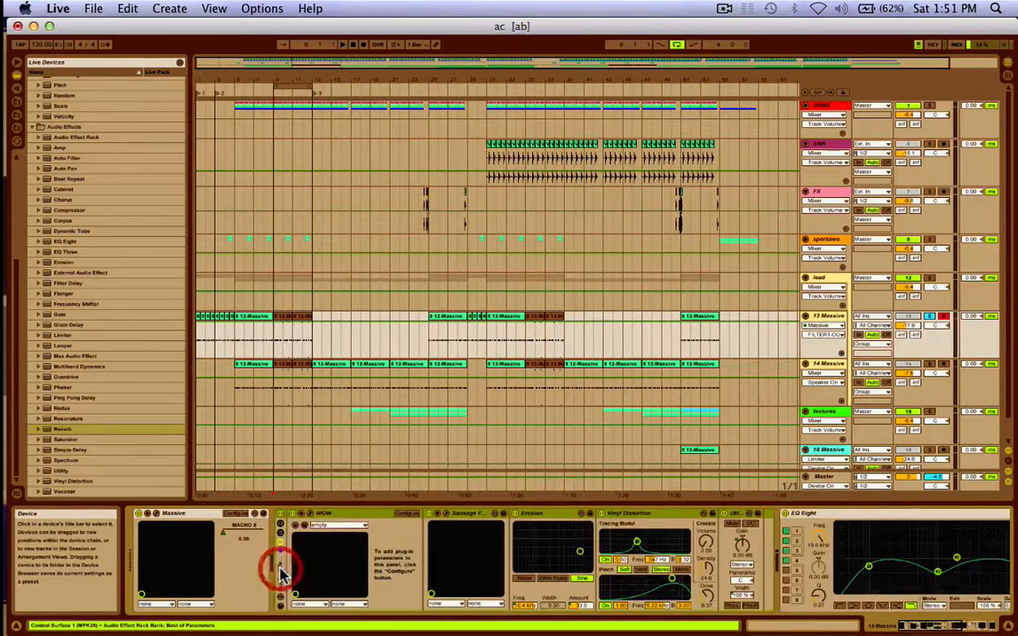
left_click(301, 516)
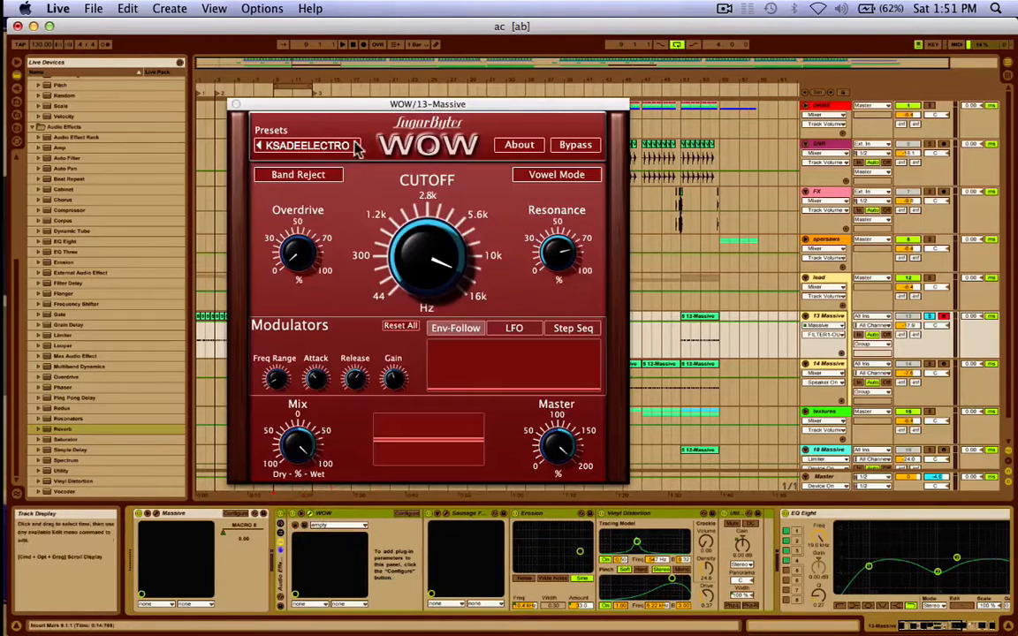
left_click_drag(368, 118, 327, 84)
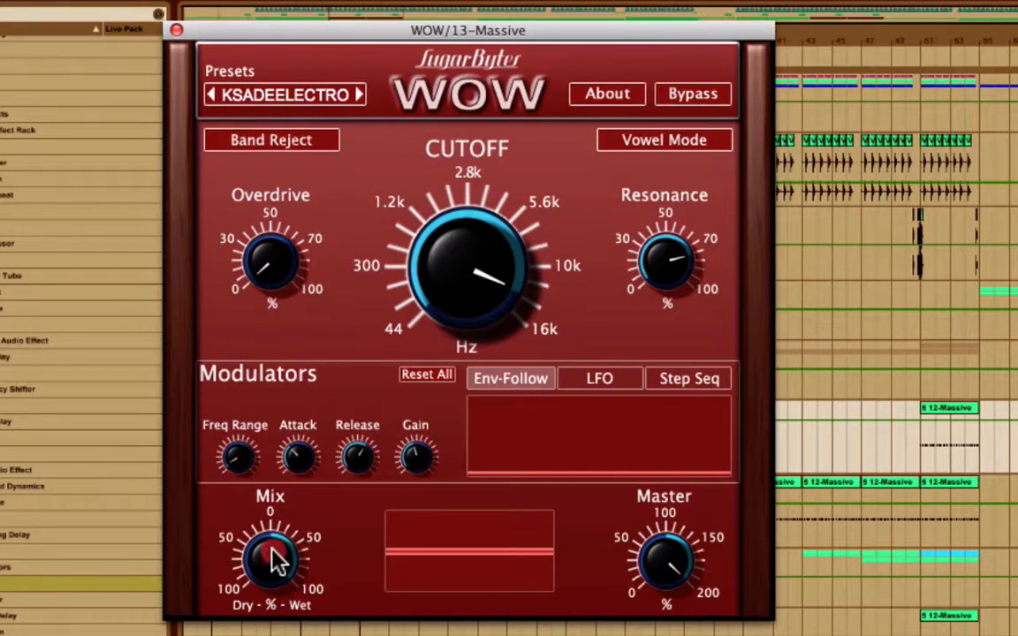
left_click_drag(273, 550, 273, 634)
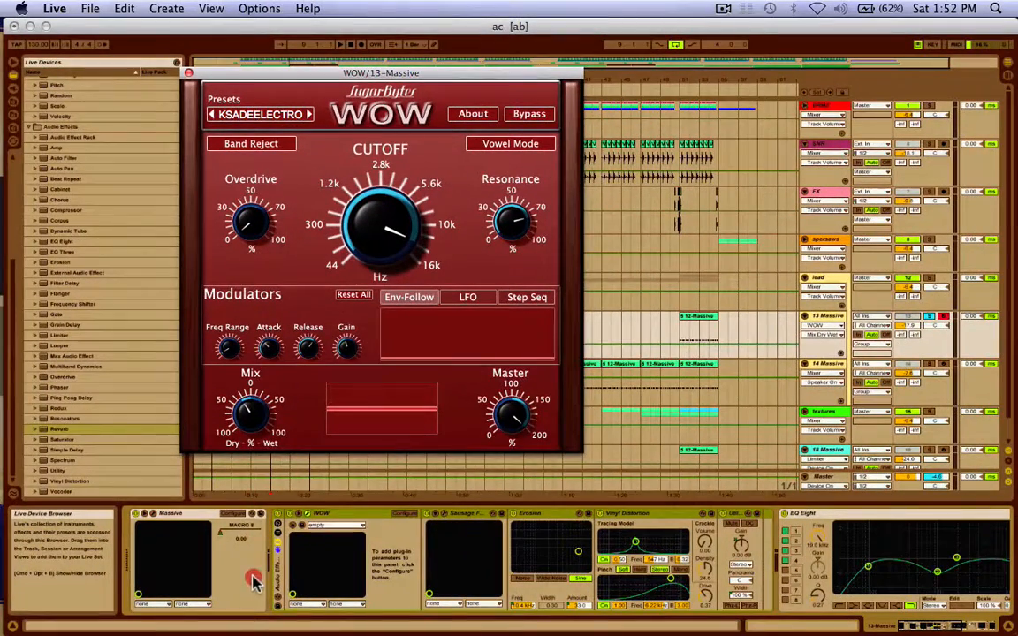
left_click(186, 73)
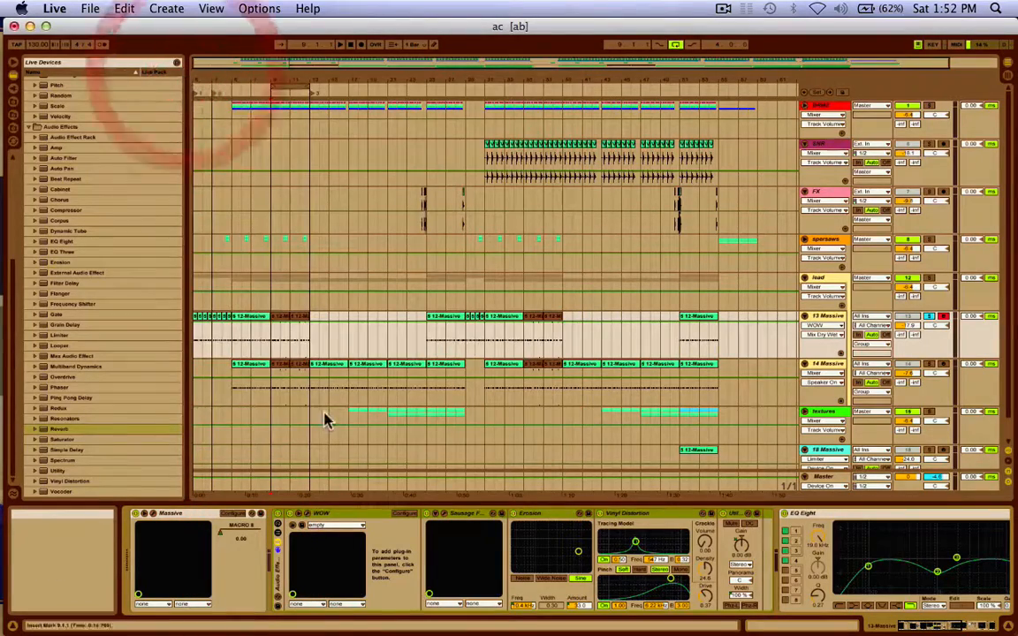
Check the Fatness and Color amounts in Sausage Fattener on the 13 Massive track, and close the plug-in
left_click(445, 520)
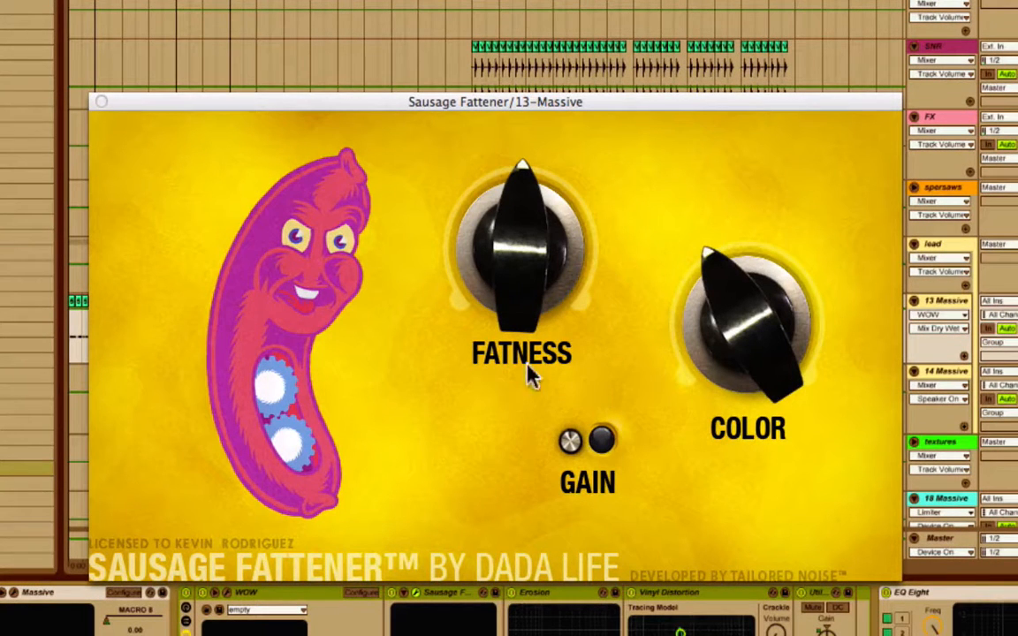
left_click_drag(529, 267, 516, 265)
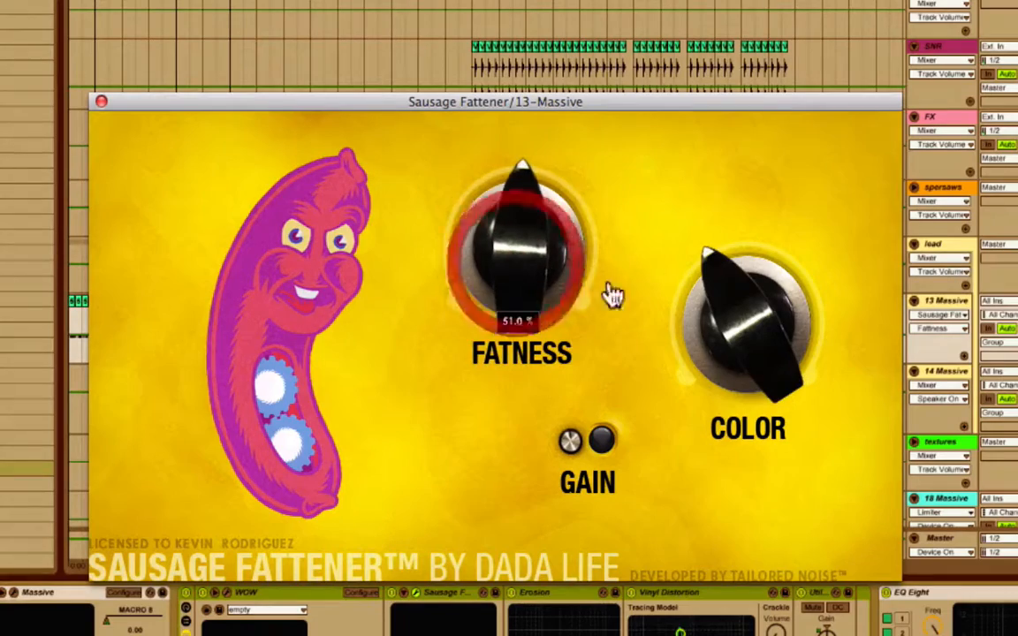
left_click_drag(761, 354, 758, 365)
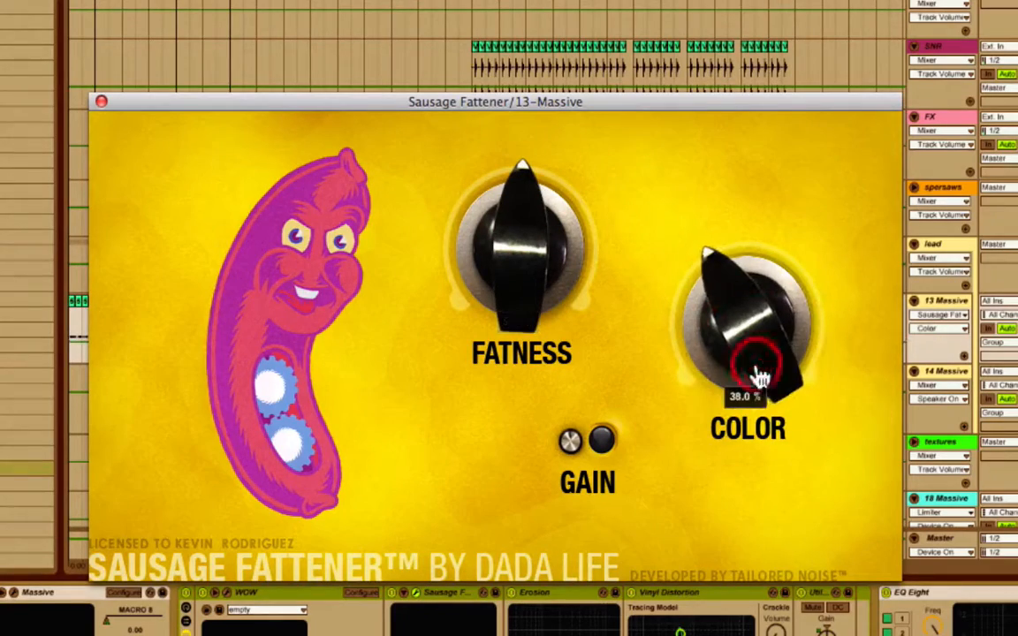
left_click(100, 103)
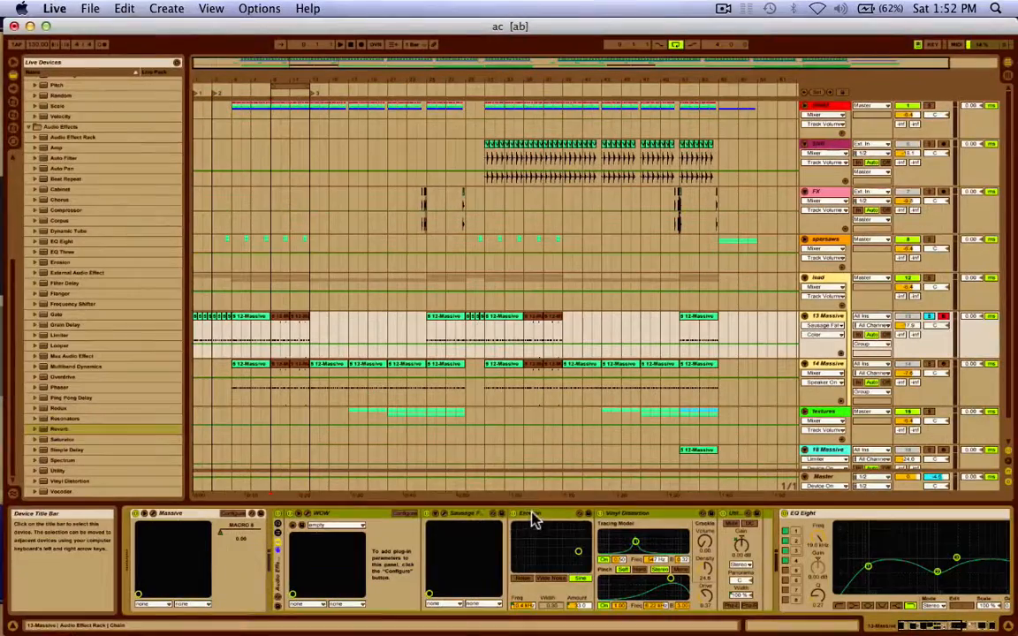
Inspect the Erosion device and display its Frequency automation on the 13 Massive track
left_click(535, 514)
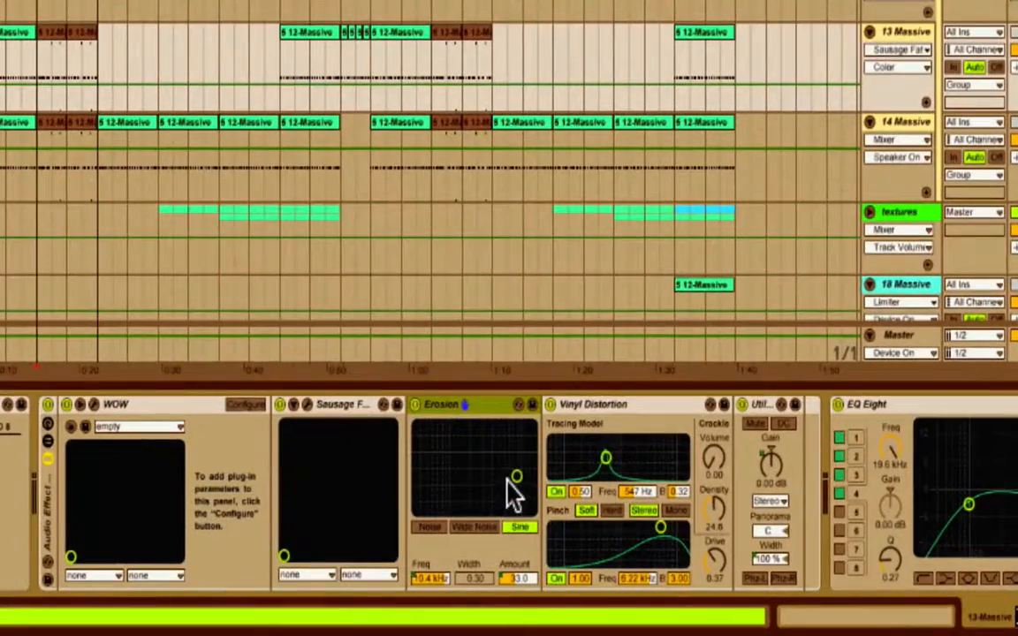
left_click(517, 482)
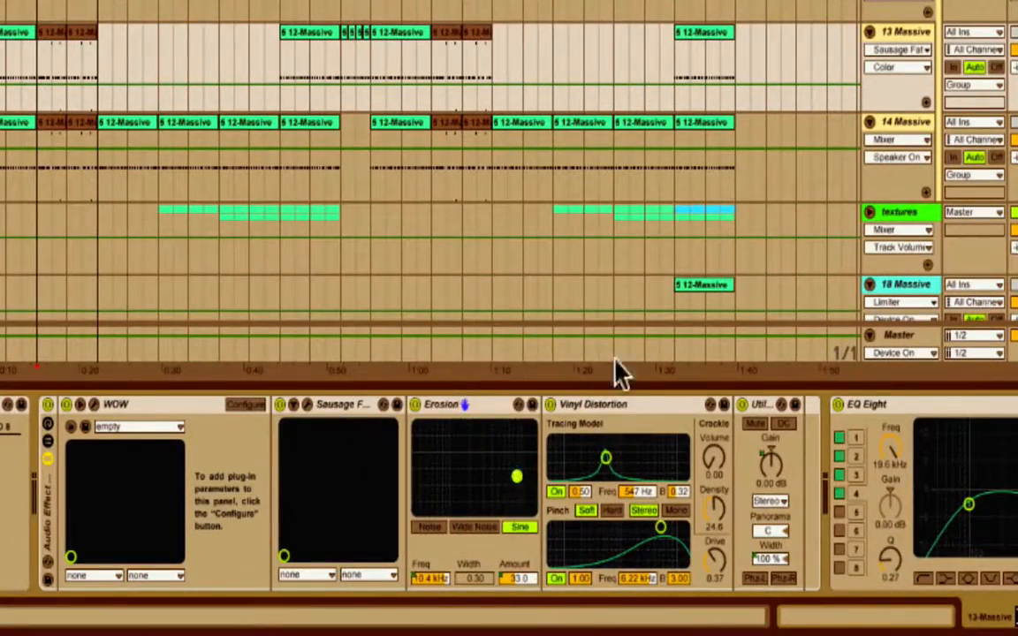
left_click(897, 53)
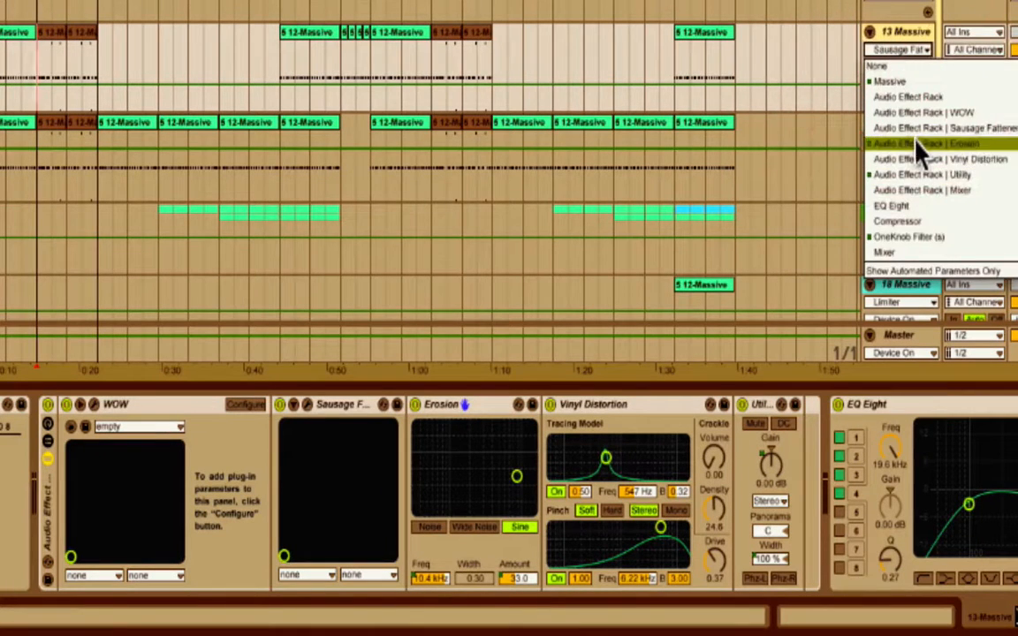
left_click(918, 155)
left_click(897, 68)
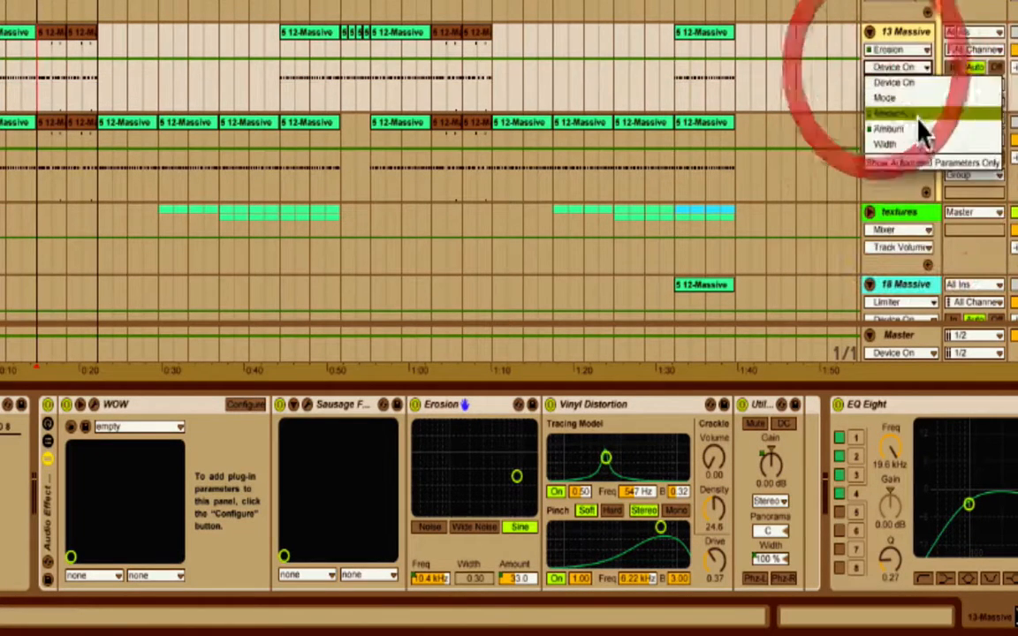
left_click(924, 117)
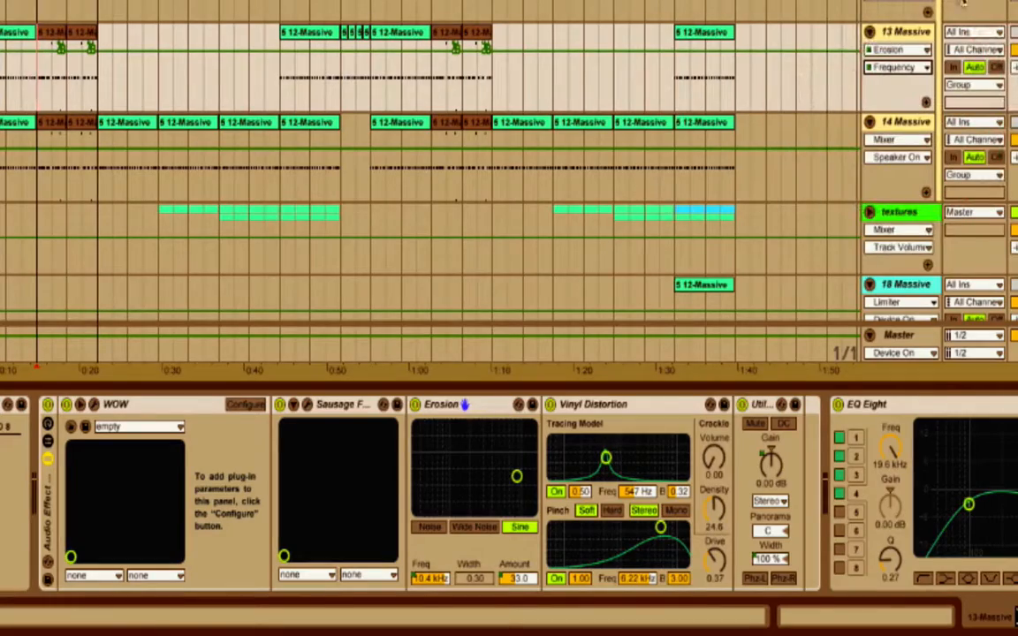
Display Erosion's Amount automation on the 13 Massive track and play the looped section
left_click(894, 68)
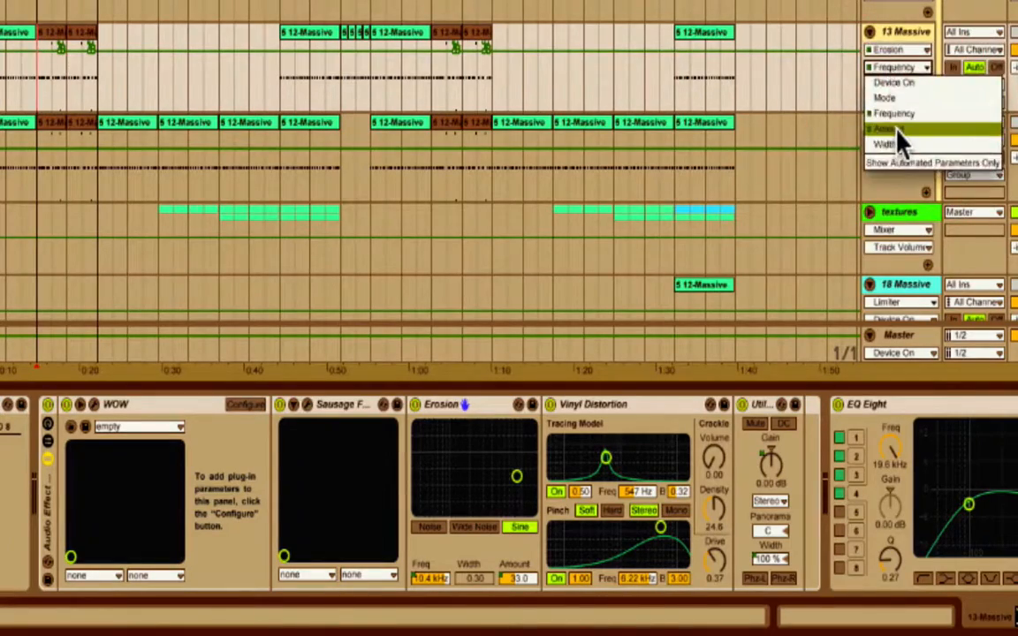
left_click(898, 146)
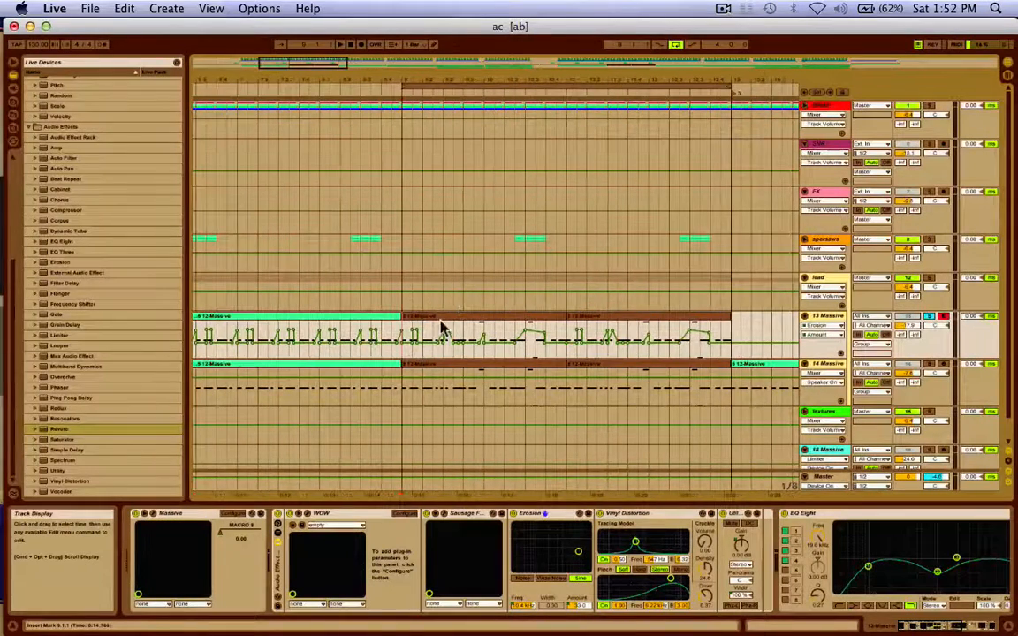
key("space")
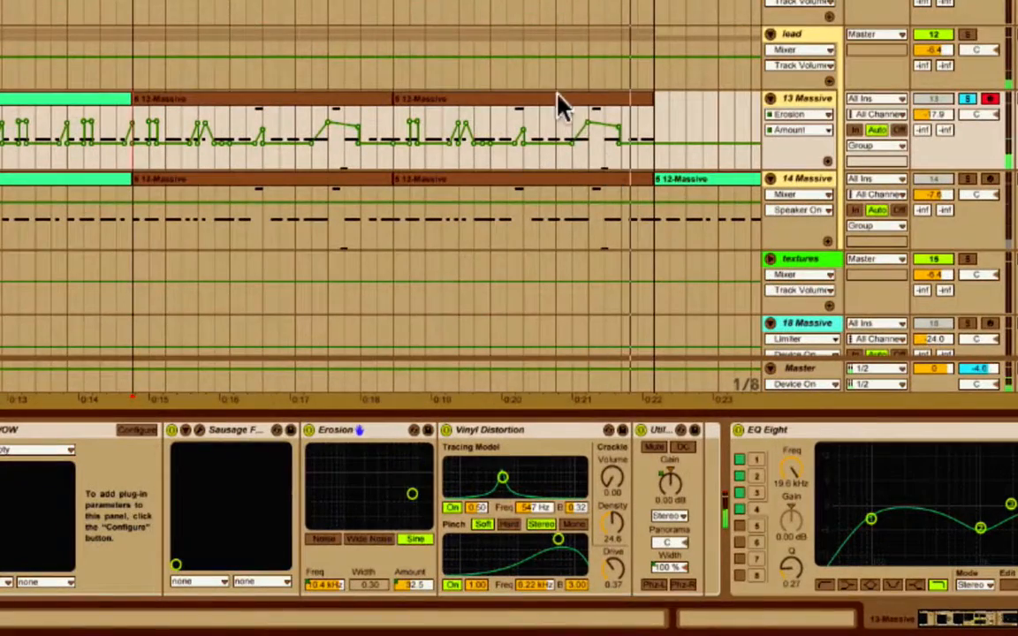
Loop the passage around the last Erosion Amount peak and compare it with Erosion bypassed
left_click_drag(569, 130, 629, 122)
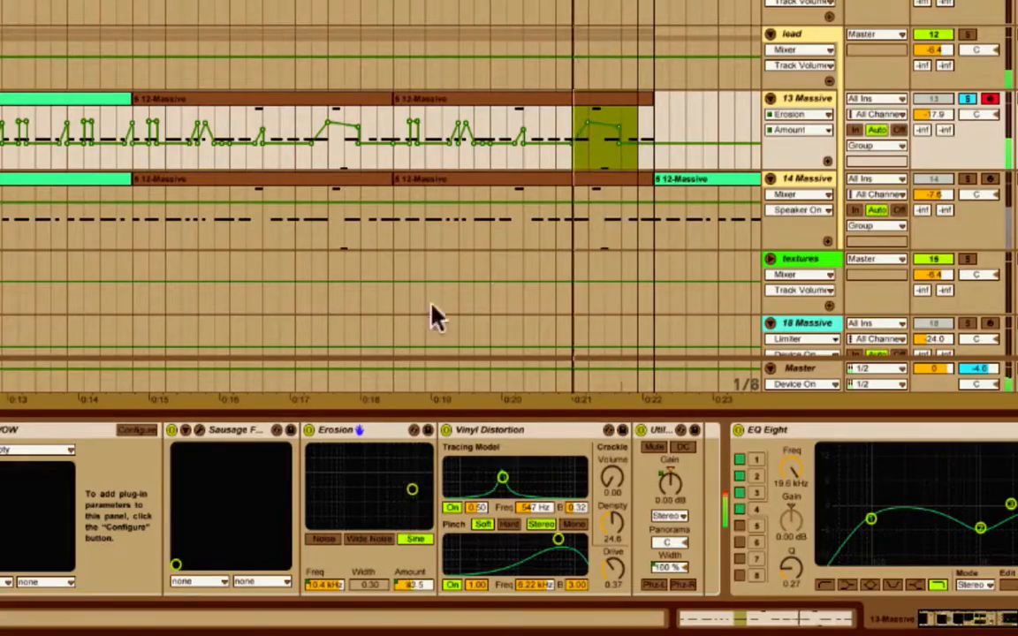
left_click(309, 430)
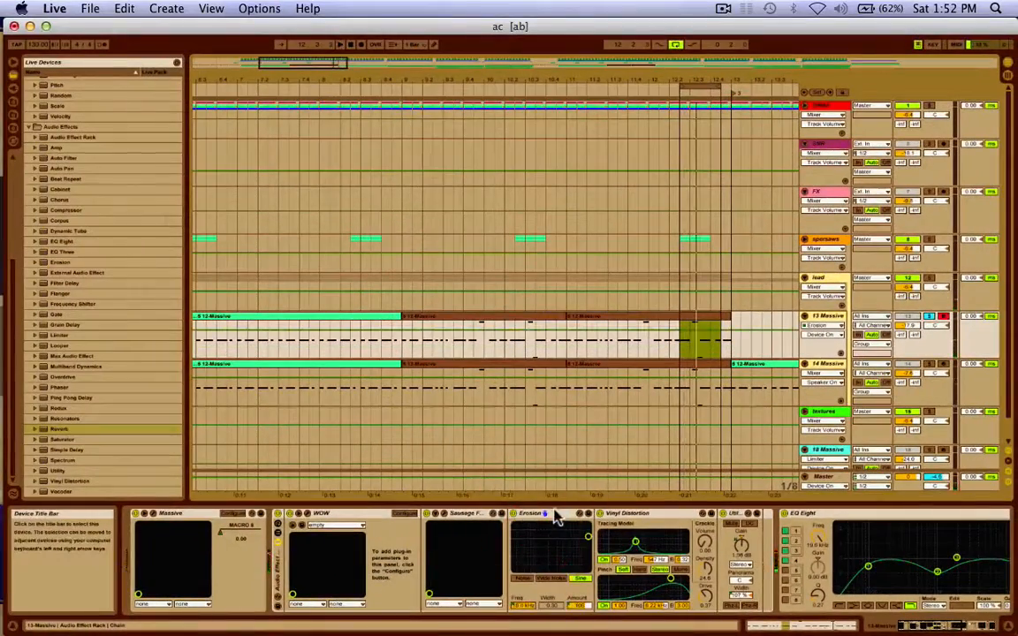
left_click(552, 518)
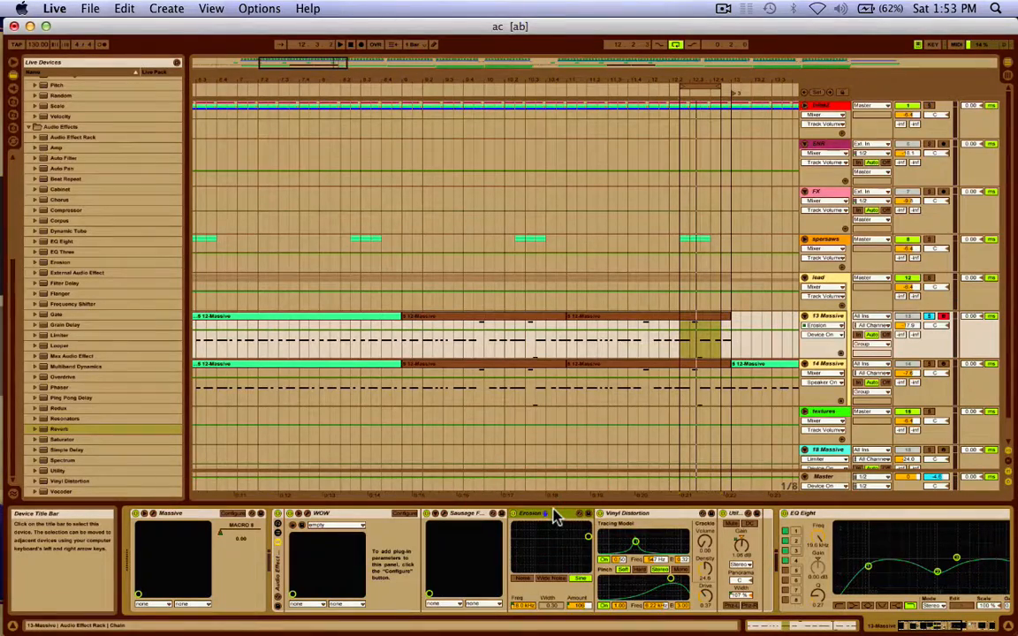
Inspect the Vinyl Distortion settings and display the automation of Utility's stereo Width on 13 Massive
left_click(636, 515)
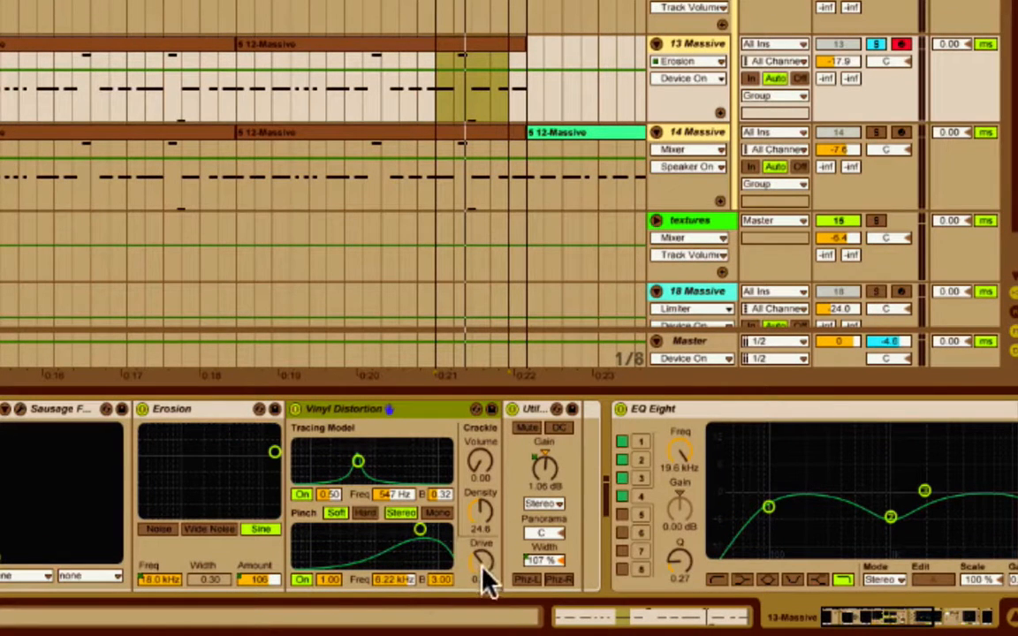
left_click(535, 410)
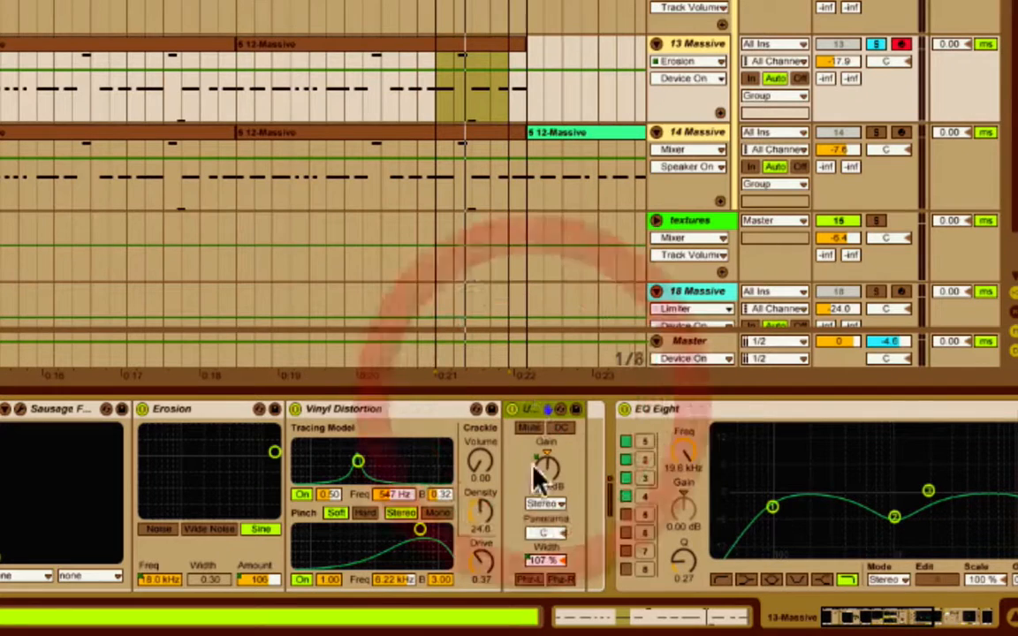
left_click(553, 563)
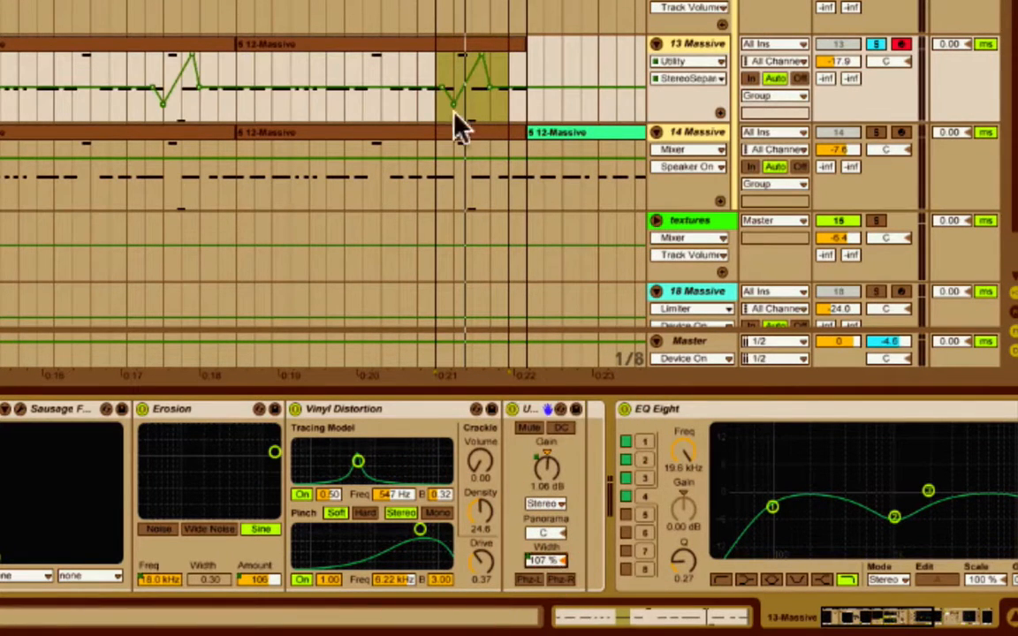
Play the looped passage to hear the Width automation and compare it with Utility switched off
left_click_drag(444, 91, 450, 107)
key("space")
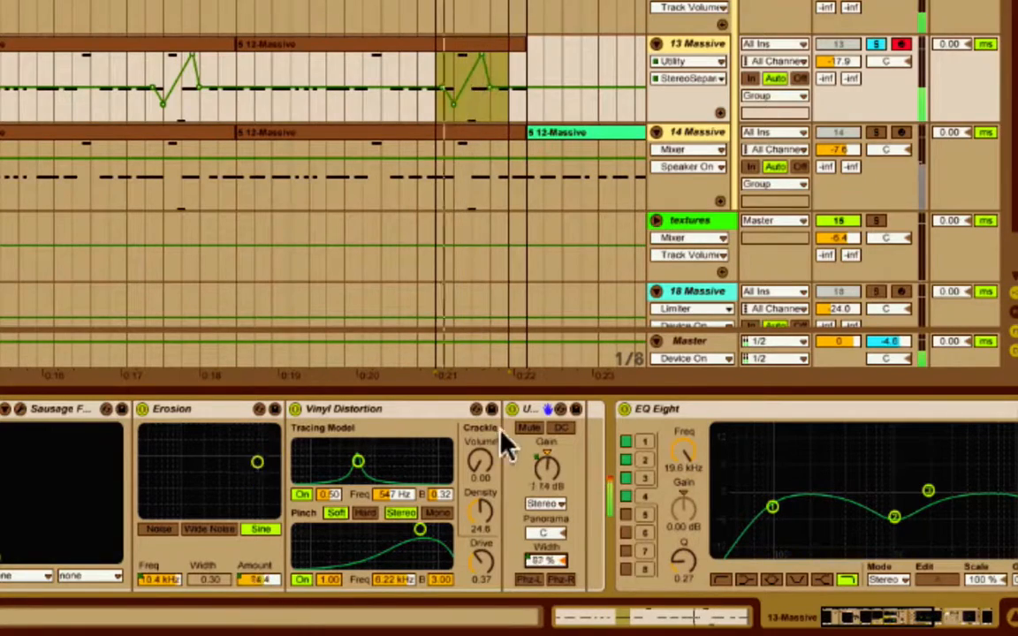
left_click(518, 412)
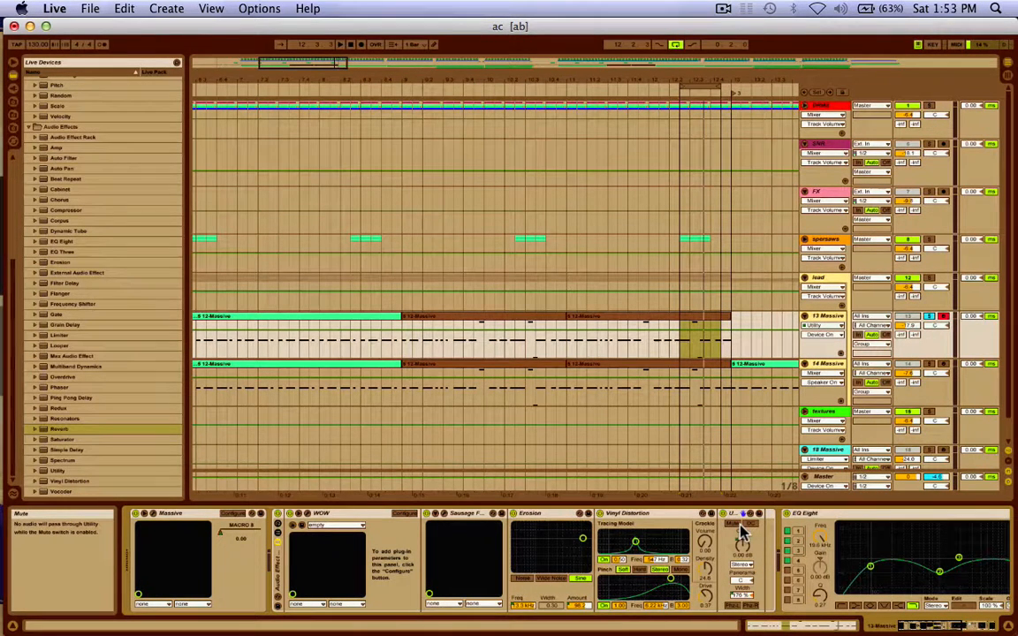
Inspect the EQ Eight curve on the 13 Massive track, selecting the dip at band 2
scroll(741, 529, "right", 10)
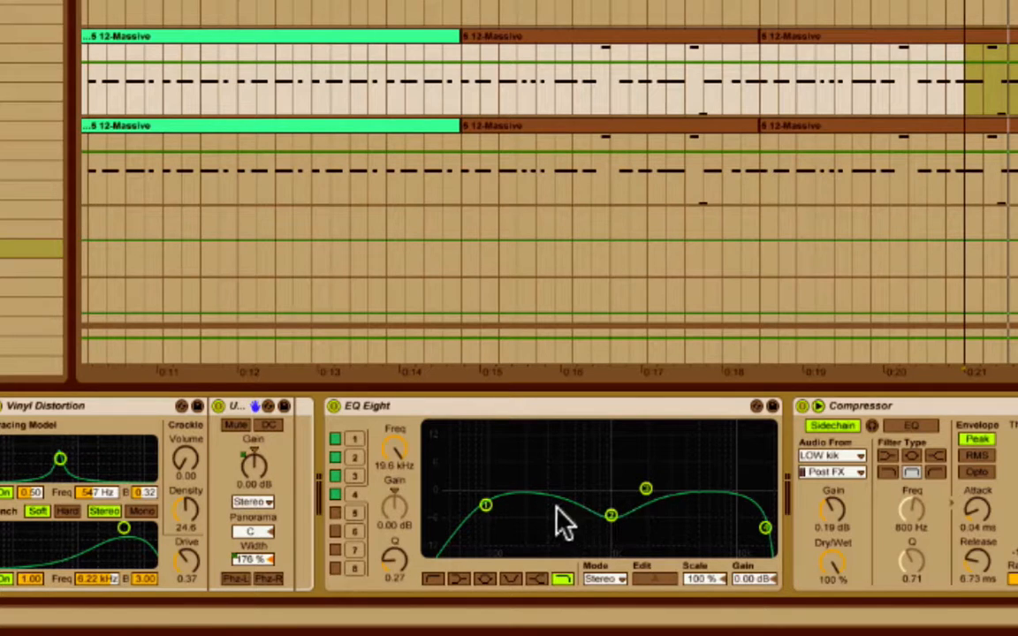
left_click(612, 516)
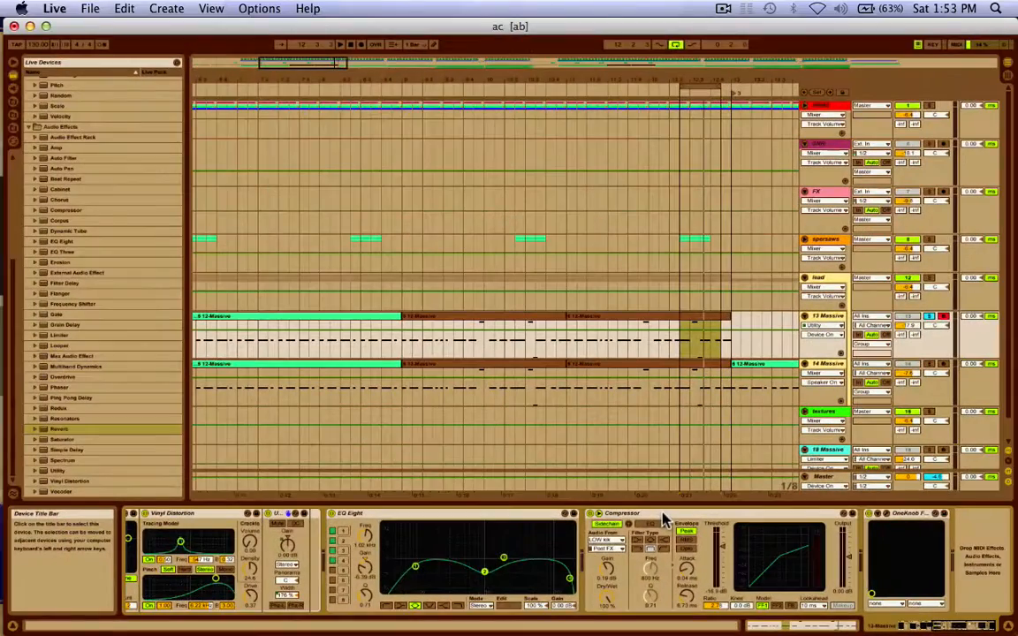
Inspect the sidechain Compressor and OneKnob device on 13 Massive, and play the looped passage of about one bar from 2.3.1
left_click(663, 513)
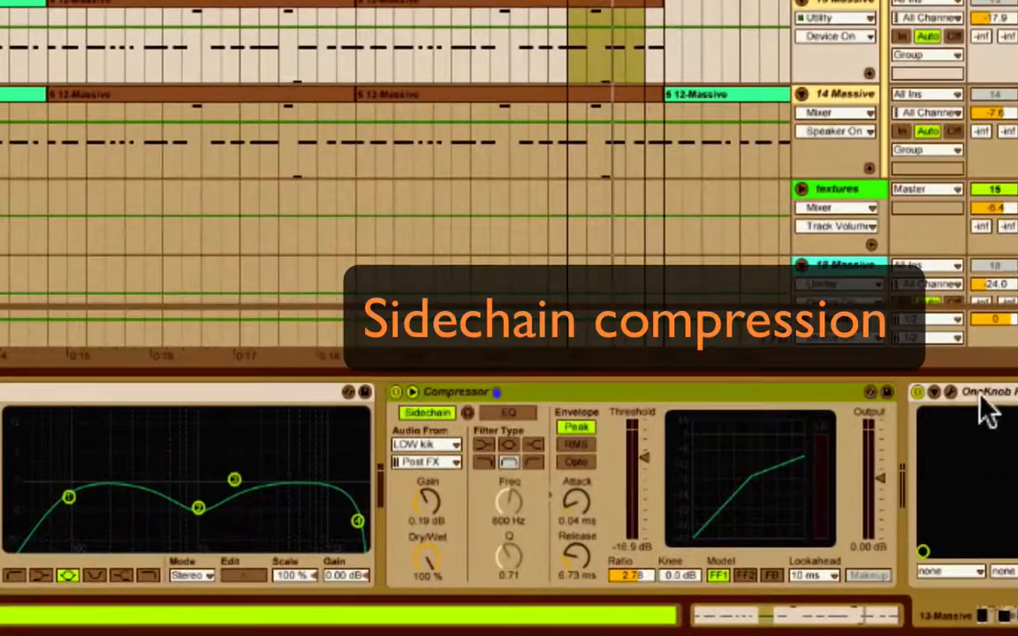
left_click(947, 457)
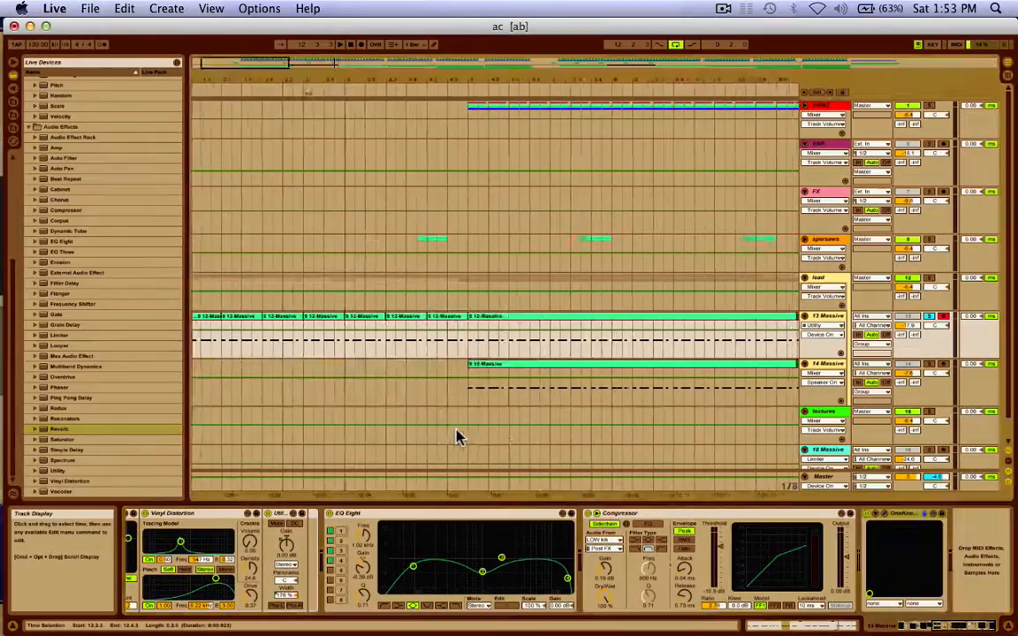
left_click_drag(314, 348, 411, 346)
key("space")
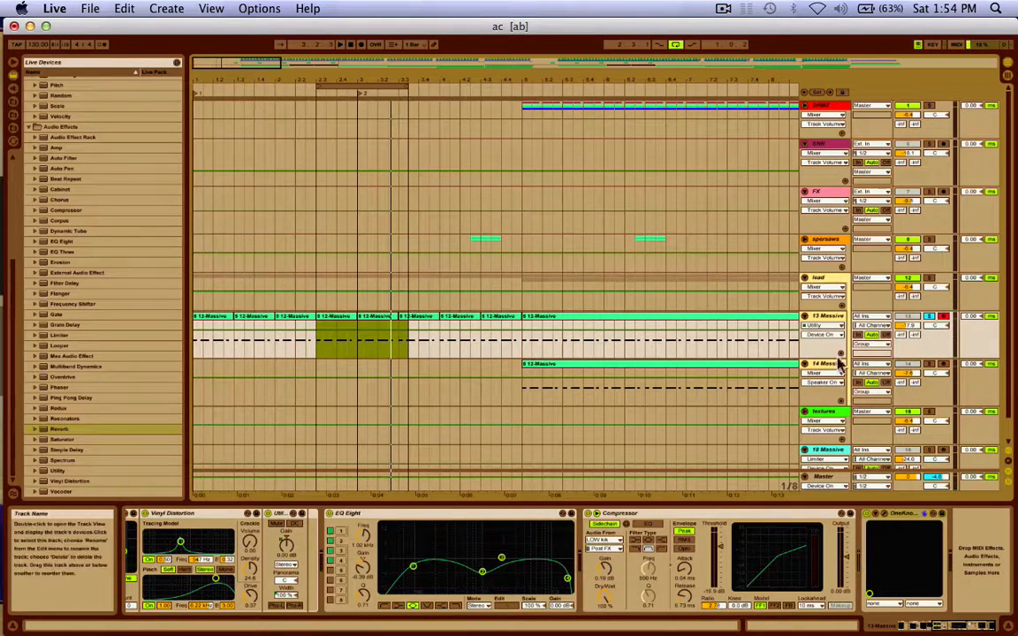
Examine the 14 Massive track's device chain and where its clips double those of 13 Massive in the arrangement
left_click(822, 365)
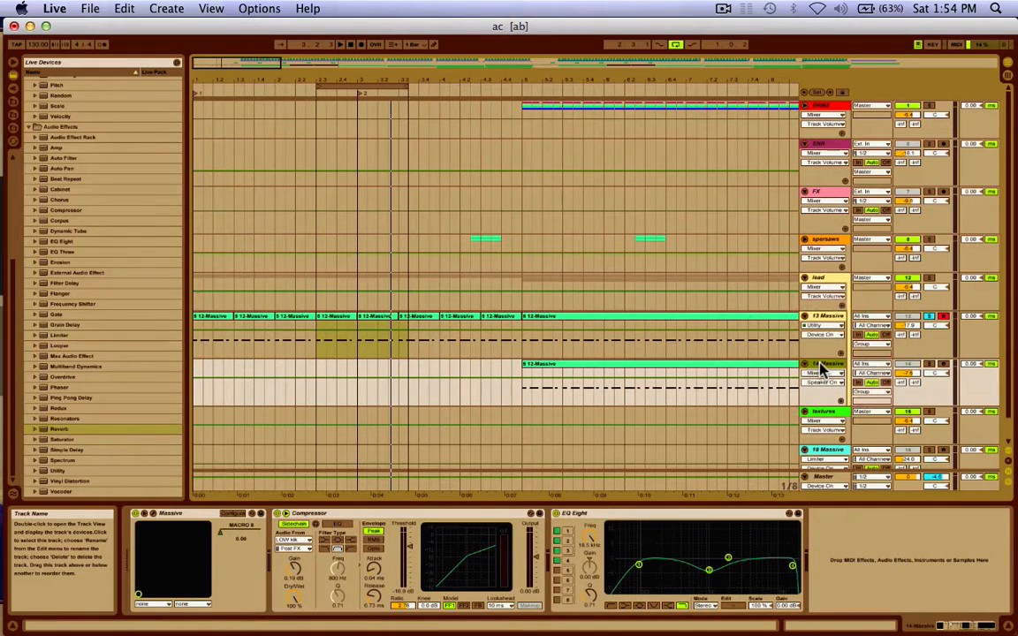
scroll(677, 357, "right", 5)
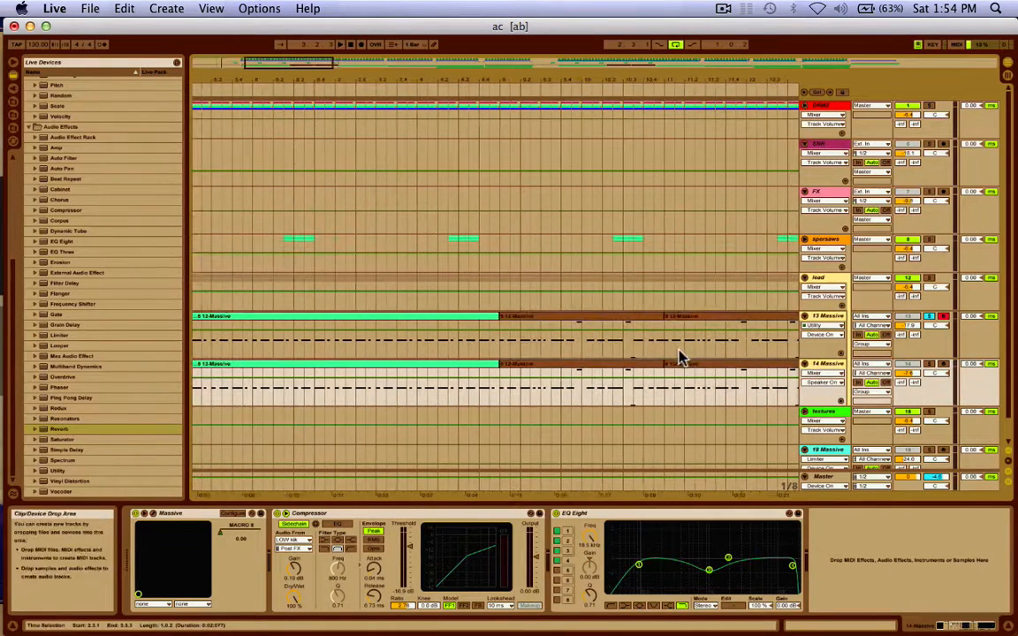
left_click_drag(331, 65, 331, 35)
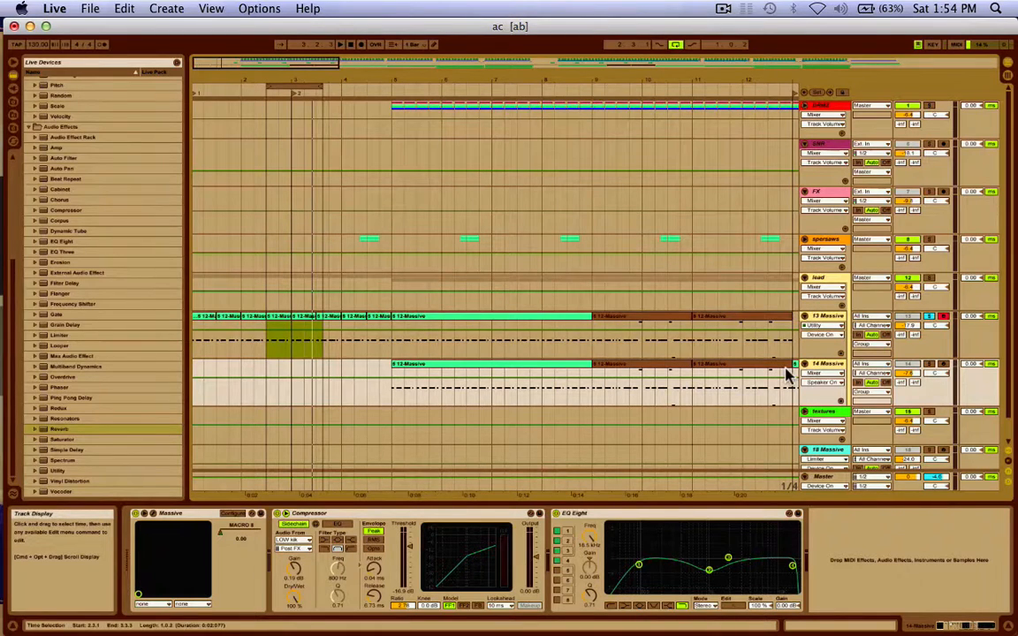
scroll(787, 374, "right", 4)
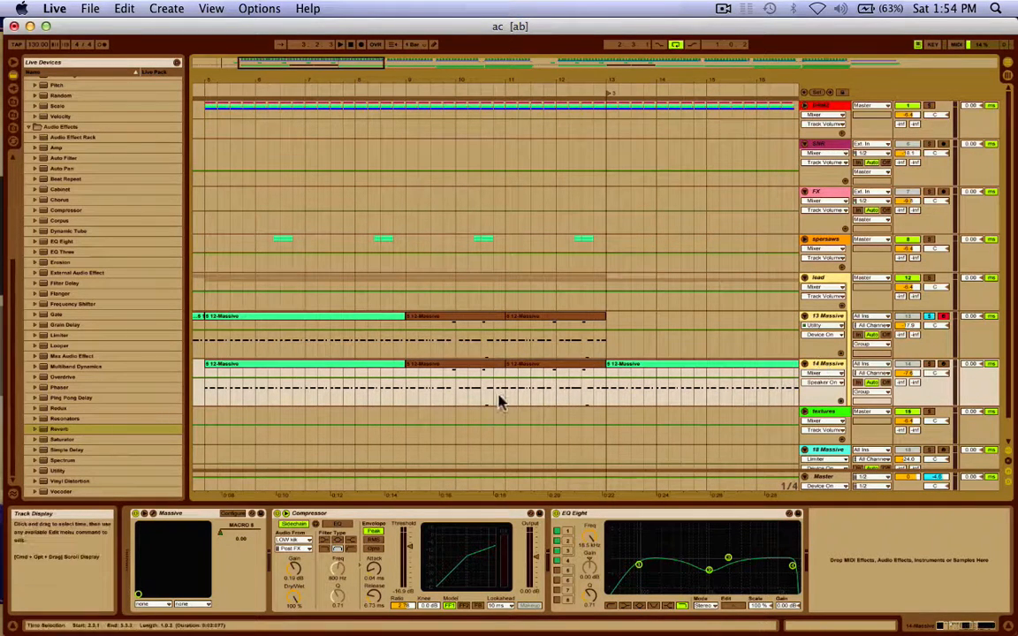
Review the full effects chain of 13 Massive and collapse the devices inside its Audio Effect Rack
left_click(822, 316)
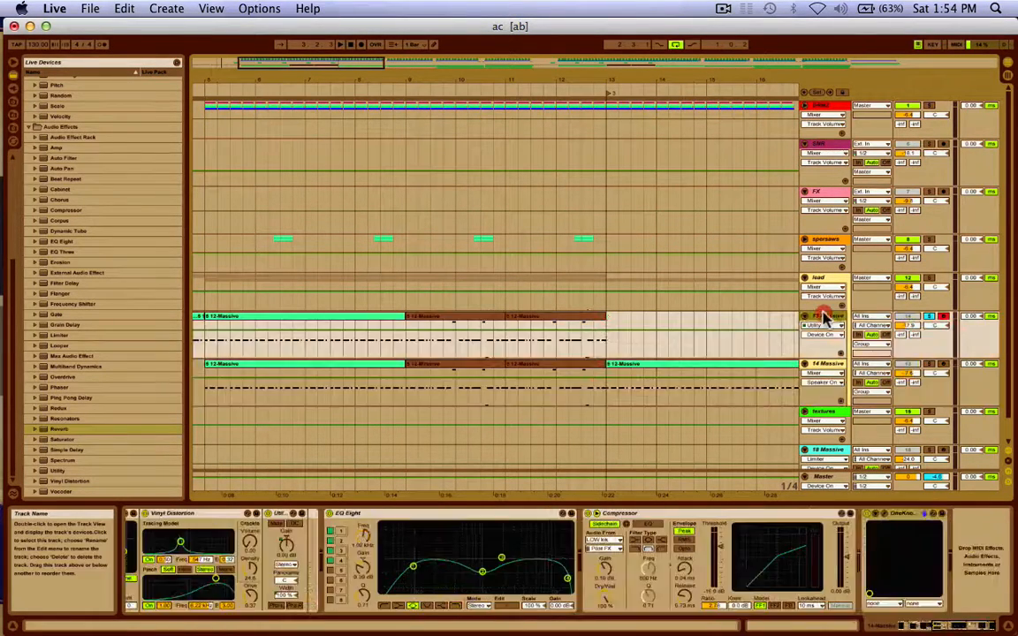
scroll(323, 596, "left", 4)
scroll(322, 596, "left", 3)
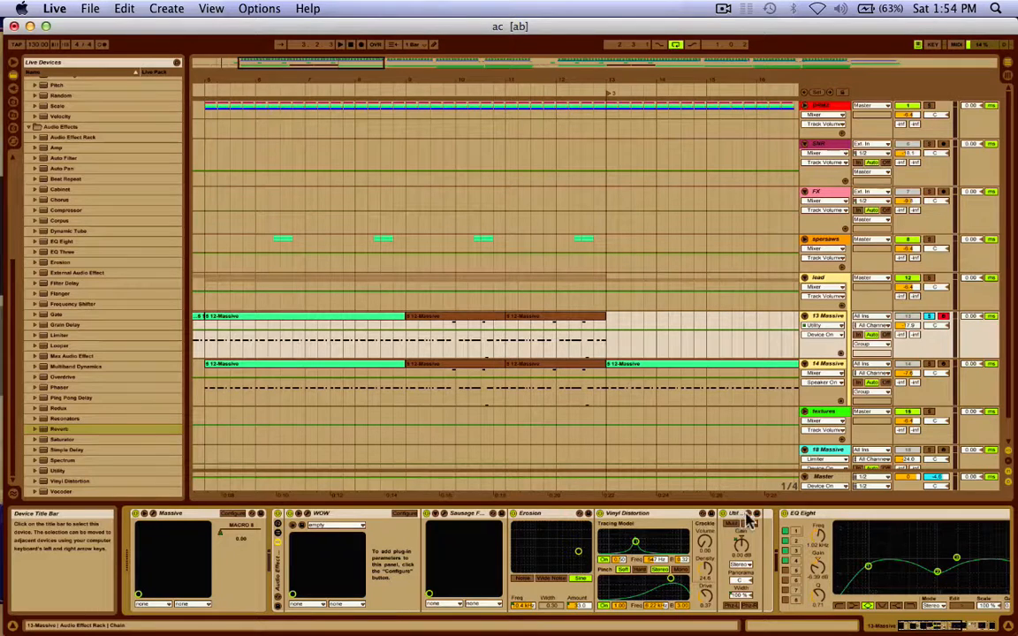
left_click(277, 559)
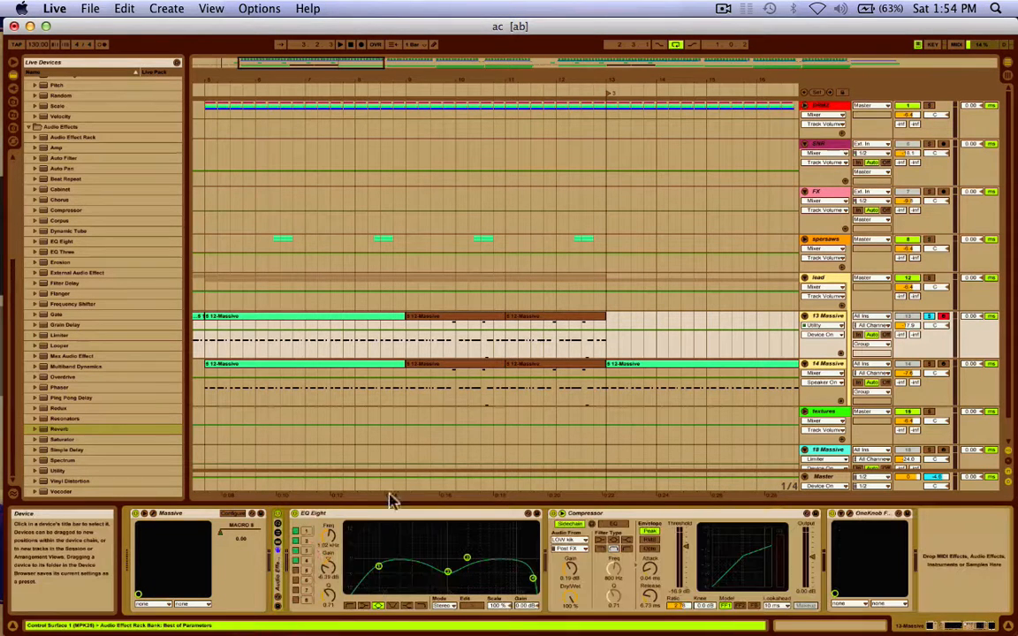
Inspect the Massive synth on the 14 Massive track, including its Voicing settings, and close the plug-in window
left_click(824, 364)
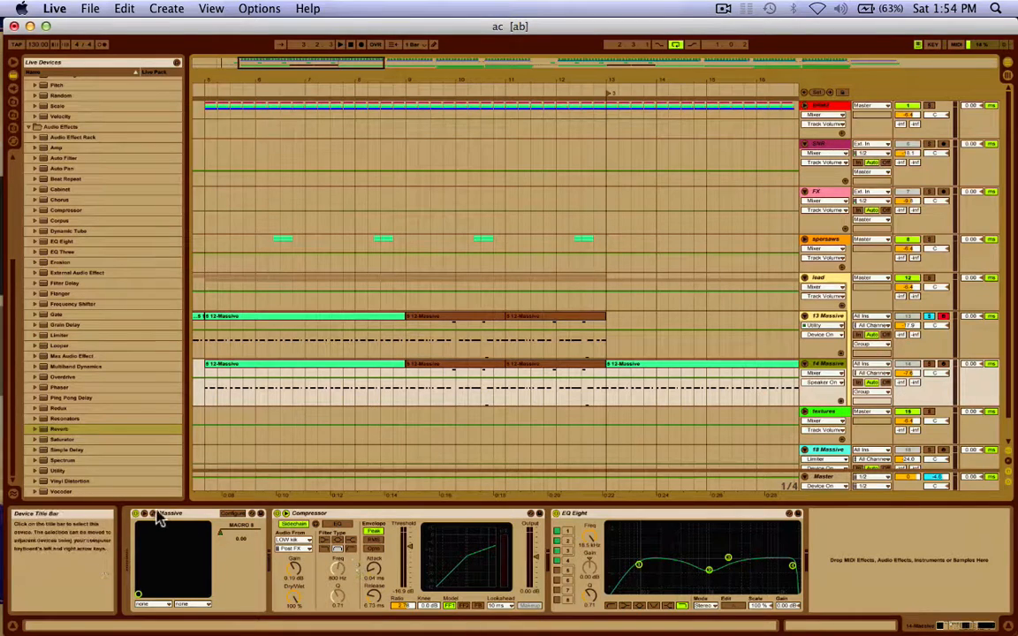
left_click(153, 514)
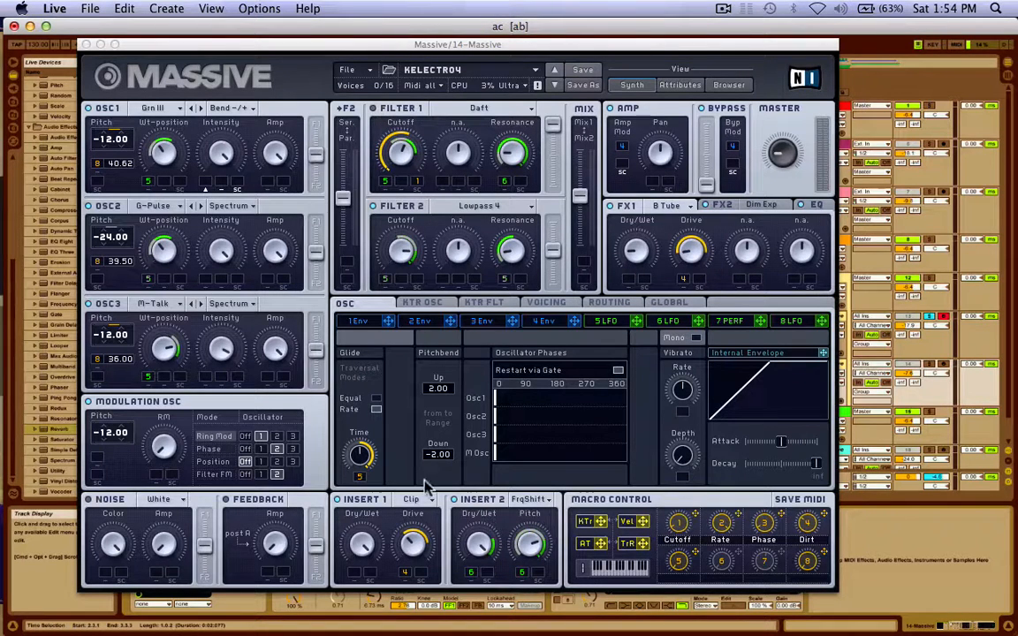
left_click(545, 302)
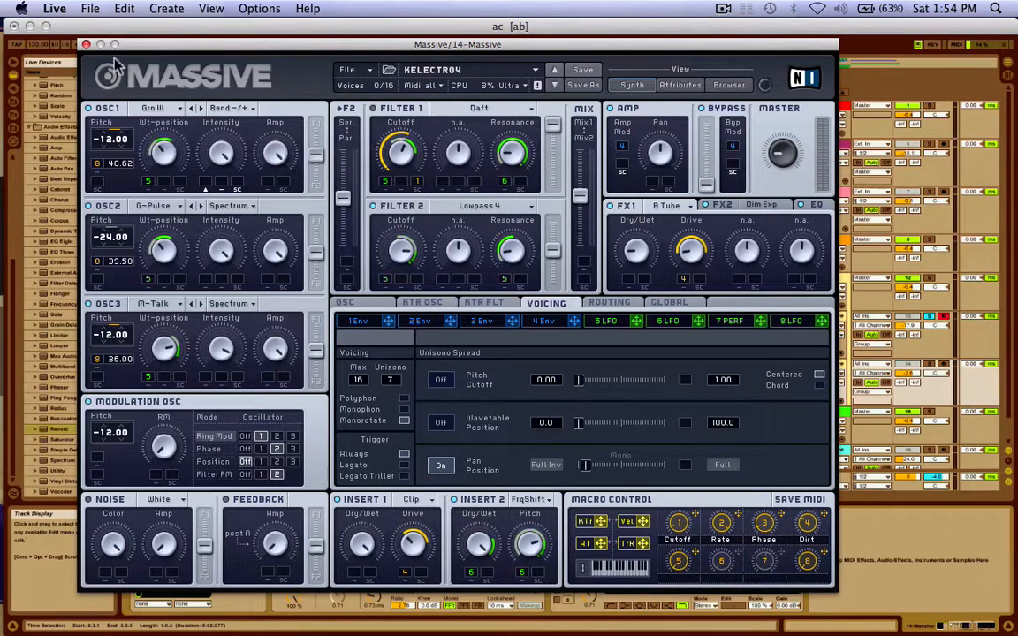
left_click(86, 45)
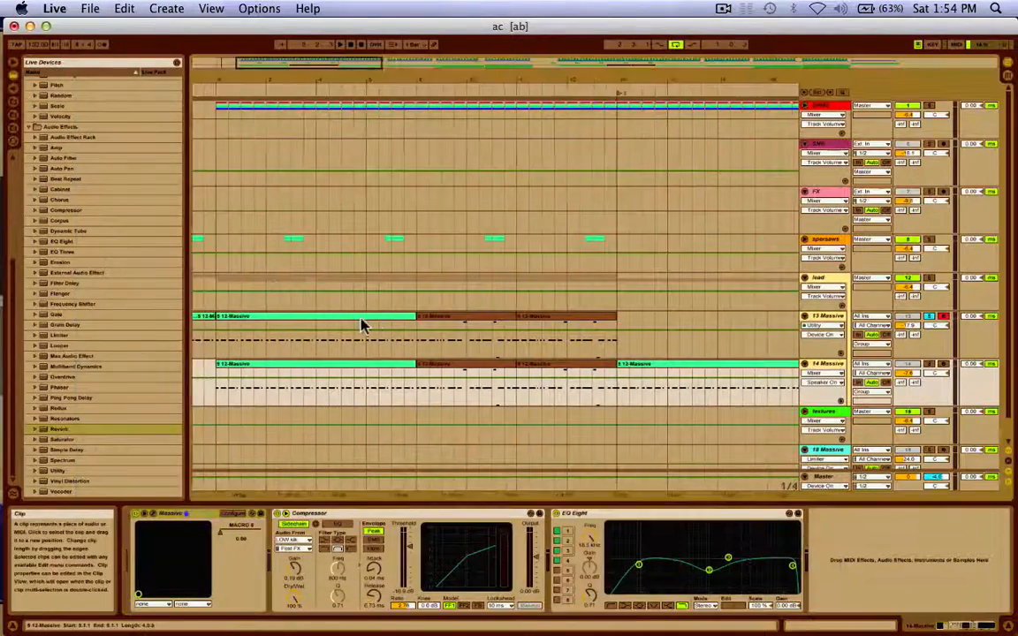
Turn off solo on 13 Massive and play the full arrangement from bar 21
scroll(394, 395, "right", 5)
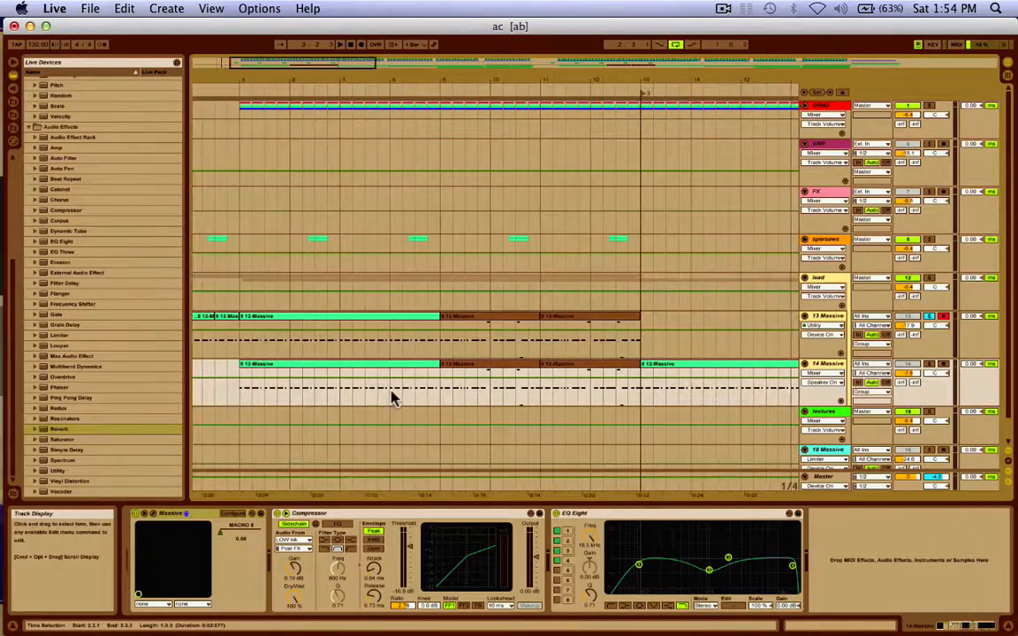
left_click(448, 386)
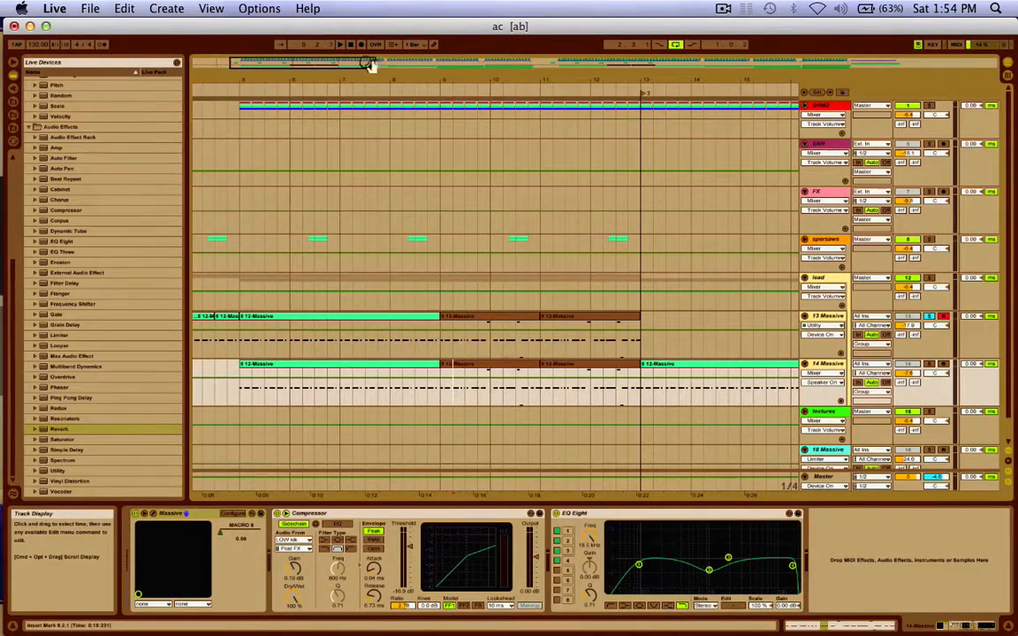
left_click_drag(327, 64, 328, 35)
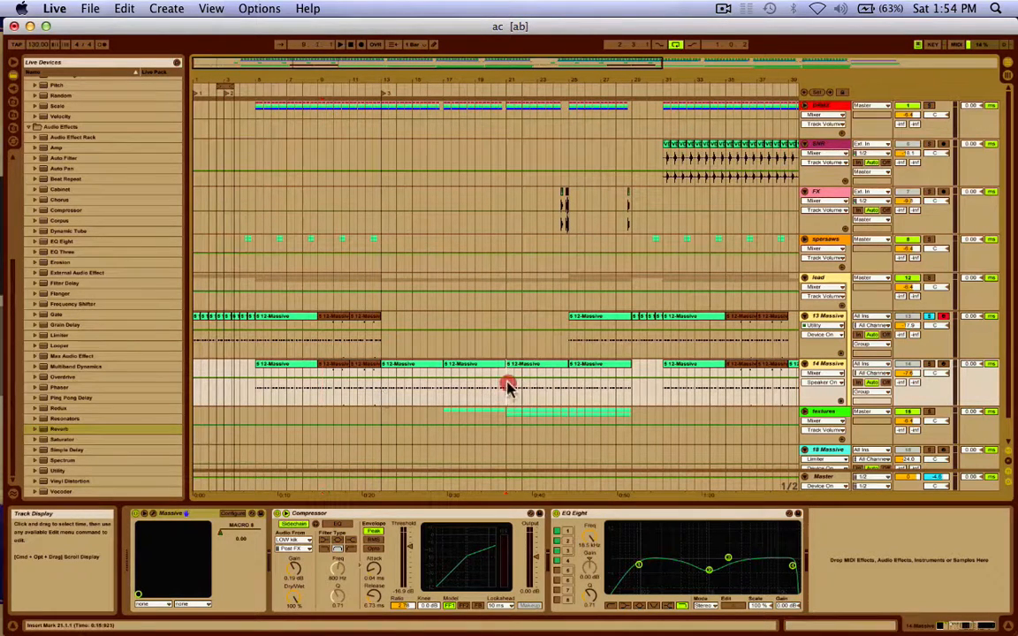
left_click(506, 387)
left_click(937, 318)
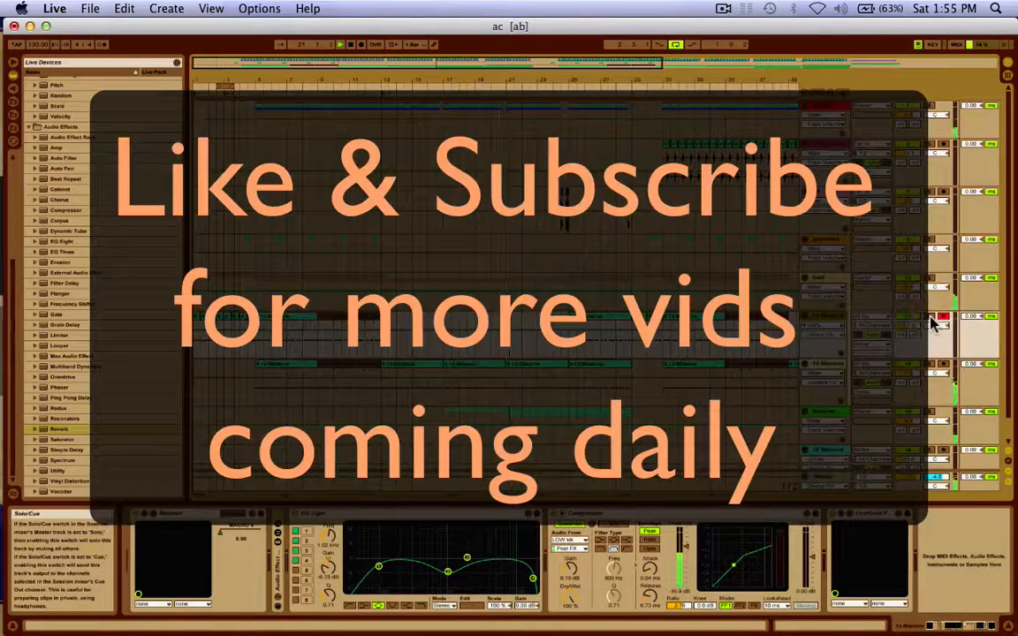